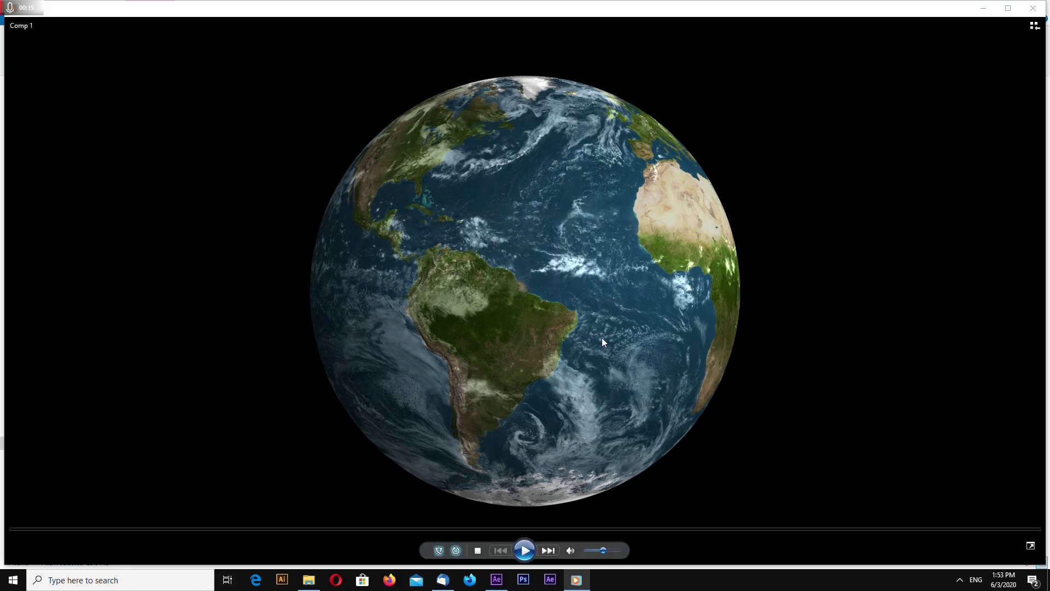
Step: Resume playback of the rendered Comp 1.mp4 spinning-Earth clip in Windows Media Player
{"action": "left_click", "coordinate": [525, 550]}
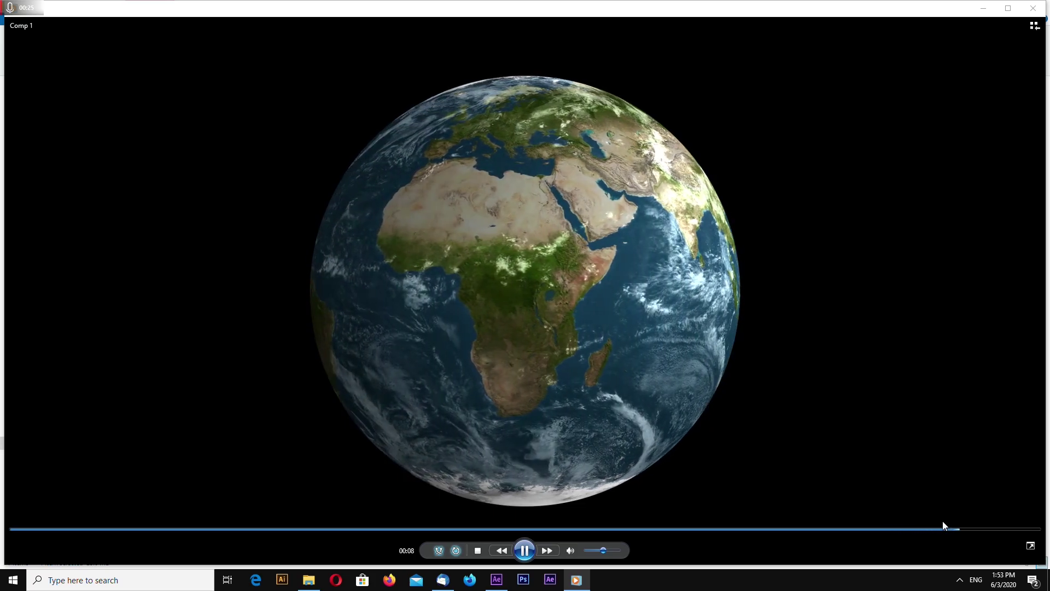
Step: Close the video player, return to earth-orb-no-plugins.aep and choose File > Close Project
{"action": "left_click", "coordinate": [1033, 9]}
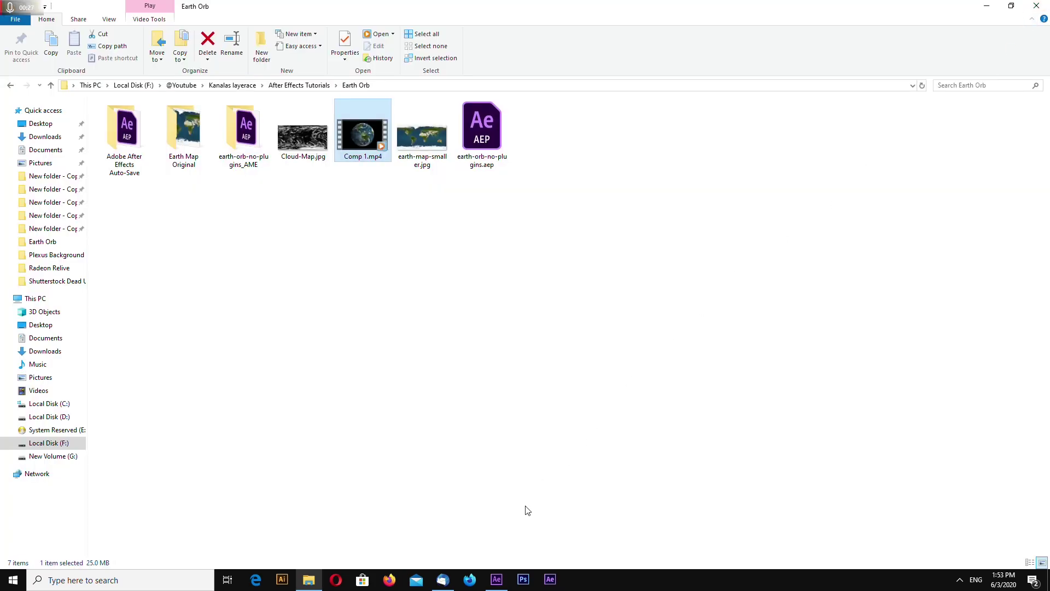
{"action": "left_click", "coordinate": [496, 579]}
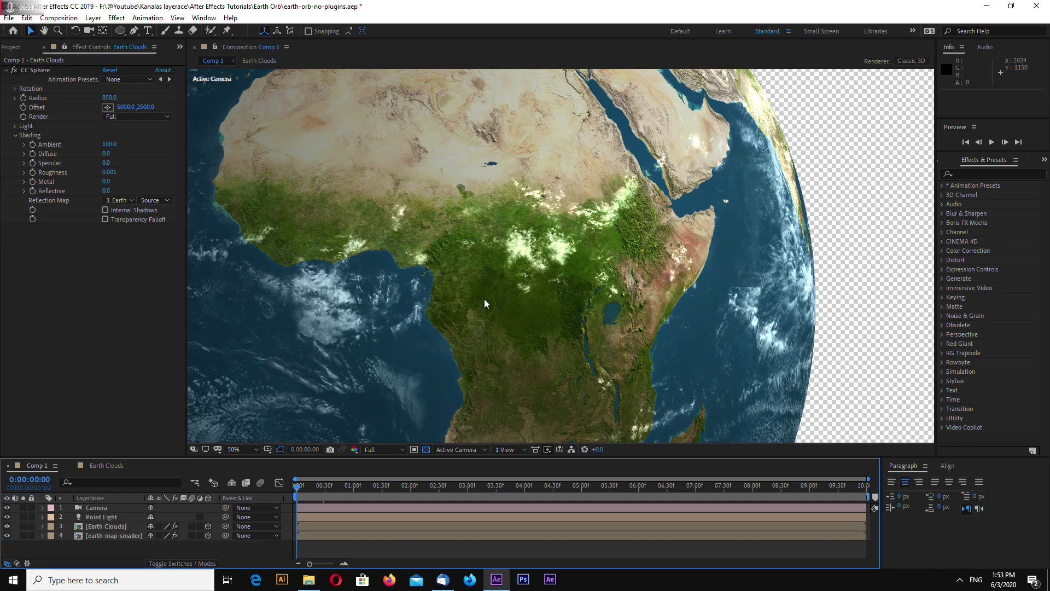
{"action": "key", "text": "comma"}
{"action": "key", "text": "period"}
{"action": "left_click_drag", "start_coordinate": [477, 459], "coordinate": [475, 454]}
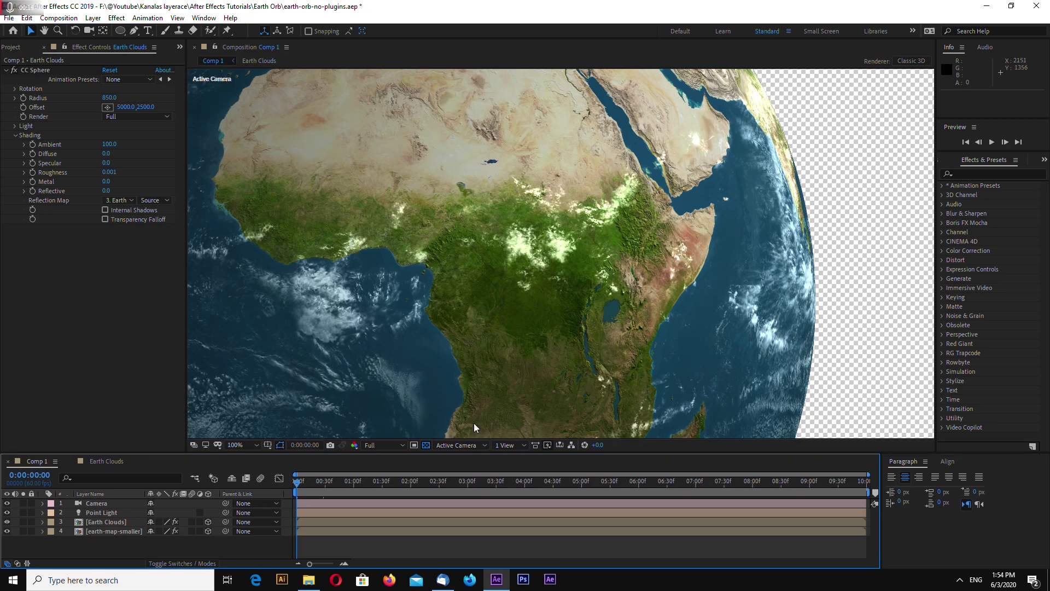
{"action": "left_click", "coordinate": [9, 17]}
{"action": "left_click", "coordinate": [25, 104]}
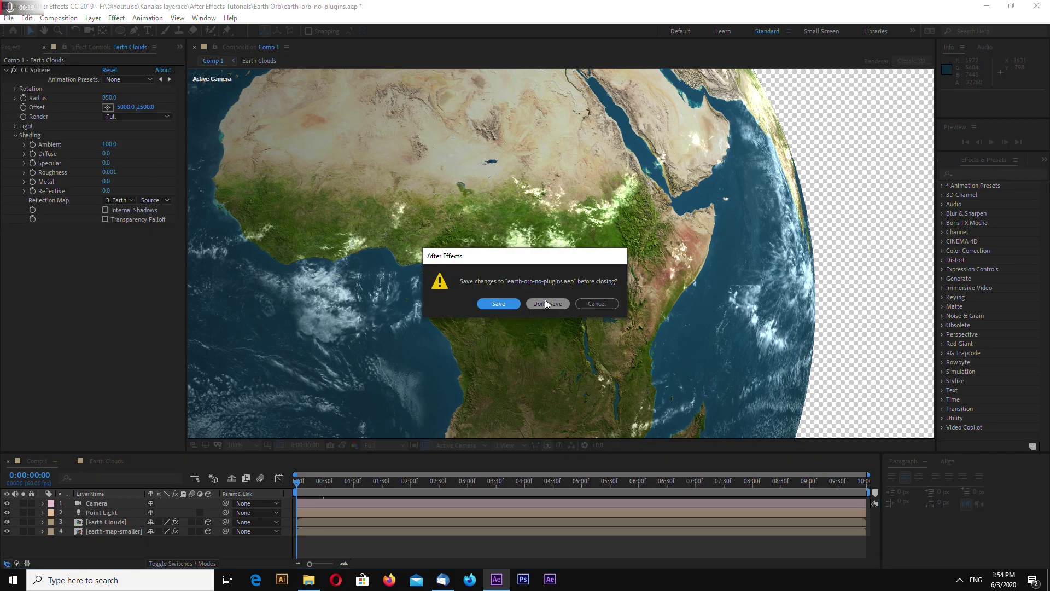
Step: Discard unsaved changes and create Comp 1 from the UHD 4K 25 preset at 60 fps
{"action": "left_click", "coordinate": [545, 303]}
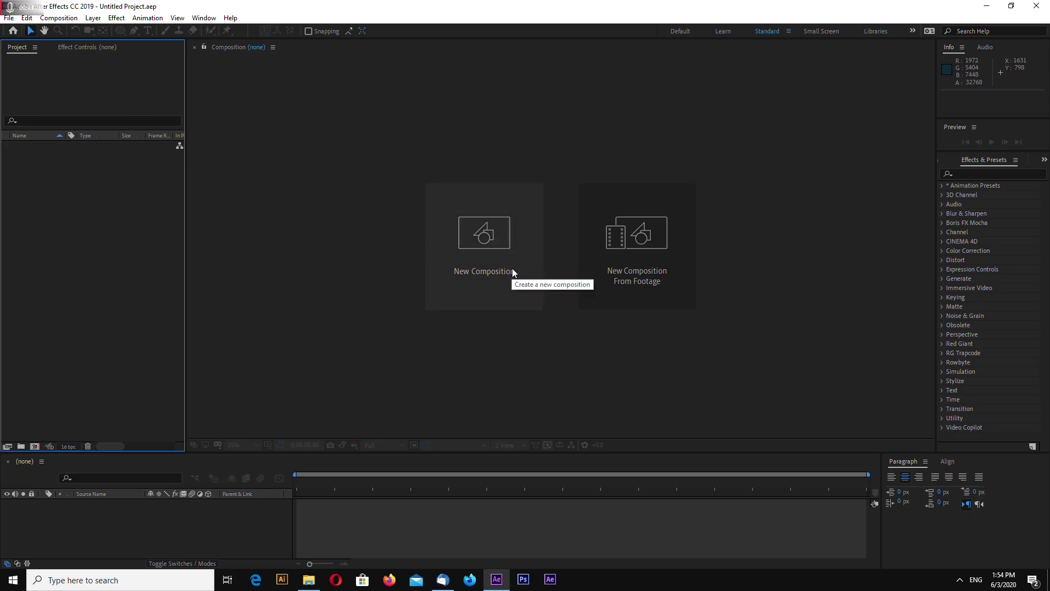
{"action": "left_click", "coordinate": [508, 252]}
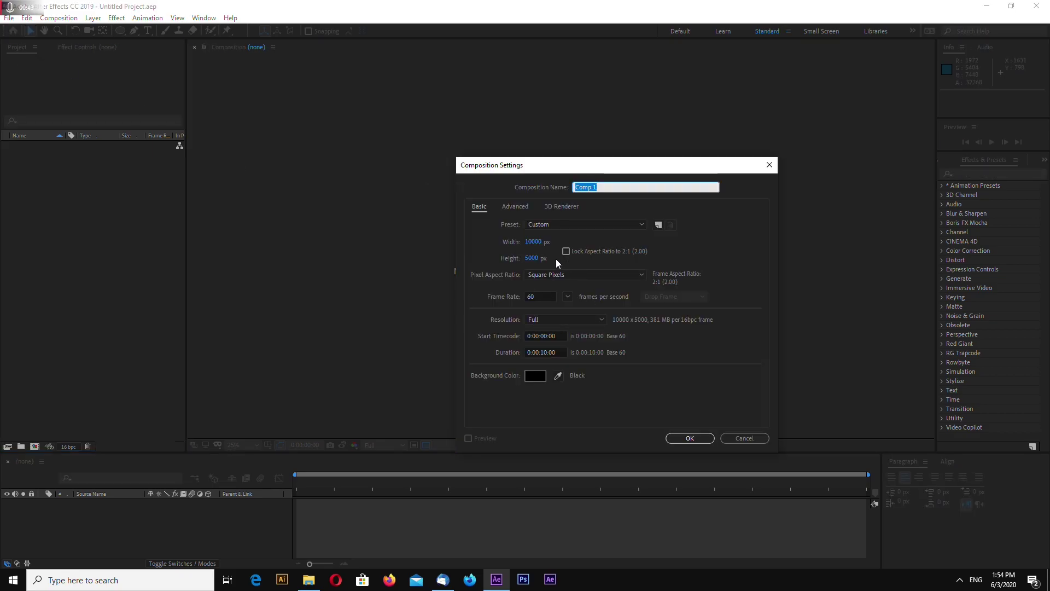
{"action": "left_click", "coordinate": [544, 225]}
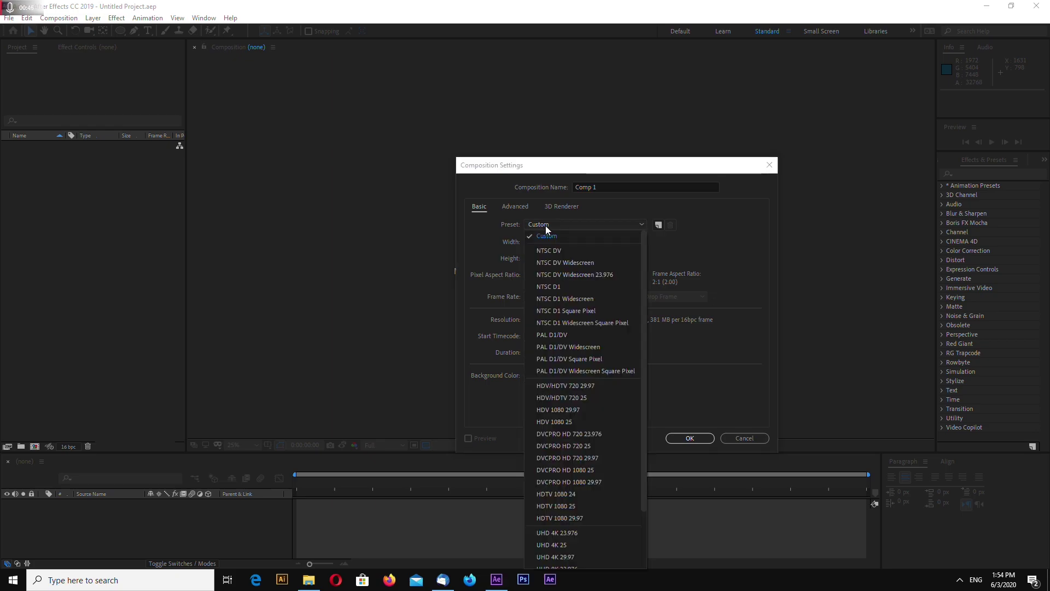
{"action": "left_click", "coordinate": [584, 544]}
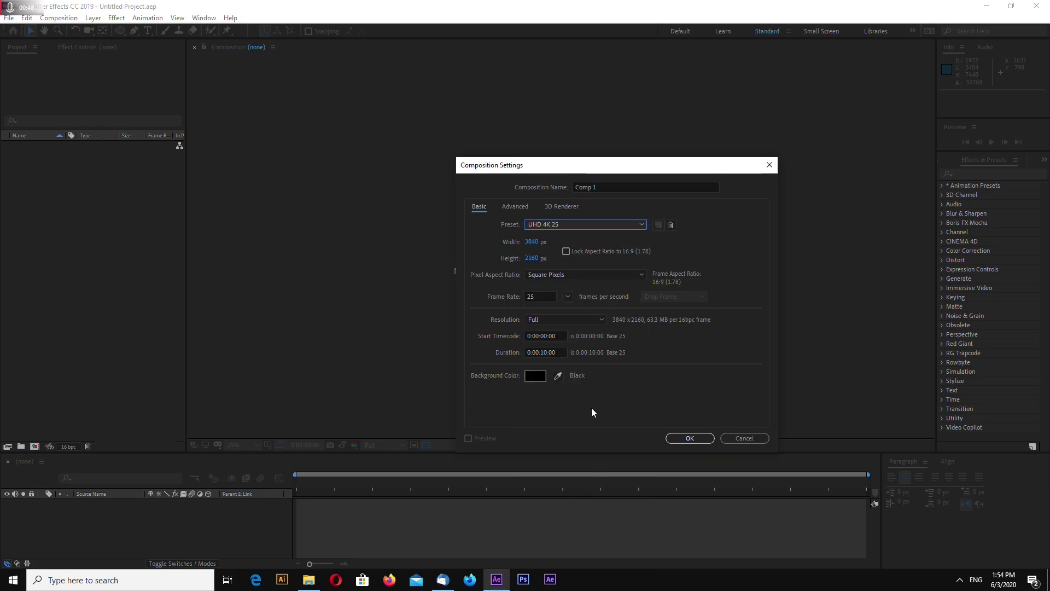
{"action": "double_click", "coordinate": [540, 297]}
{"action": "type", "text": "60"}
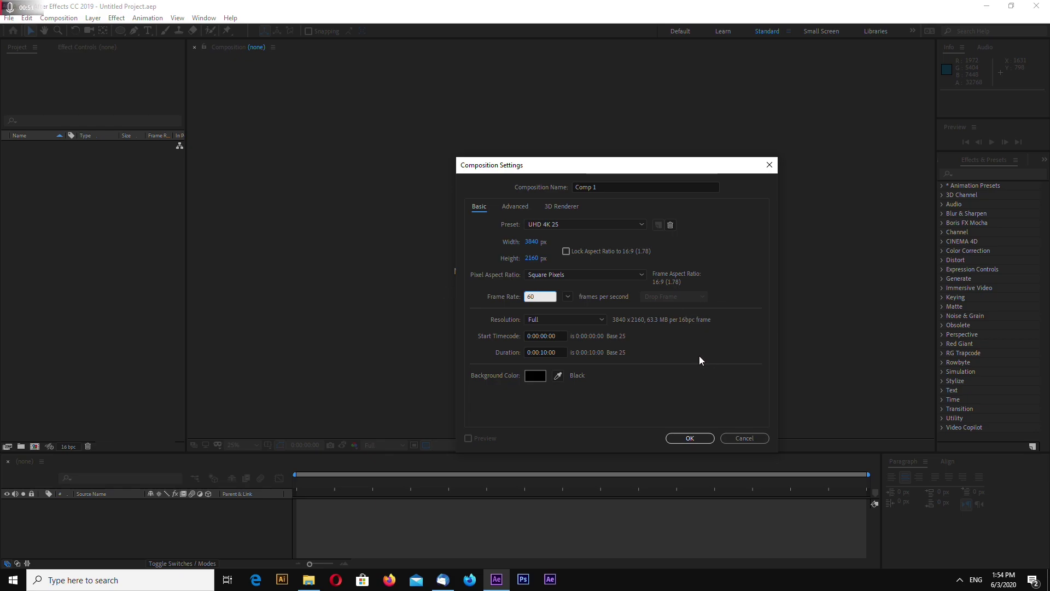
{"action": "left_click", "coordinate": [701, 369]}
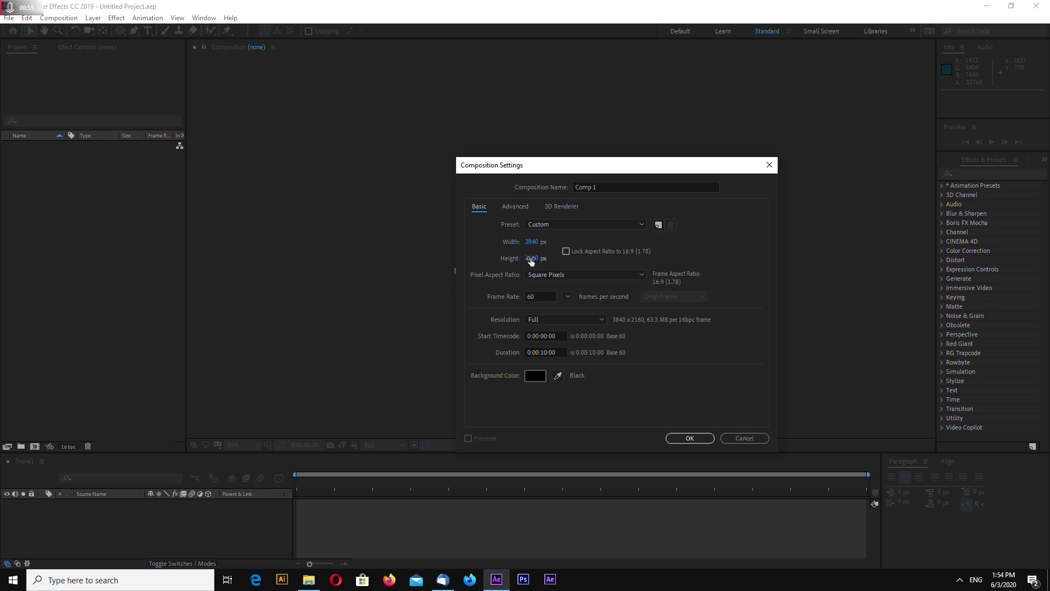
{"action": "left_click", "coordinate": [674, 441]}
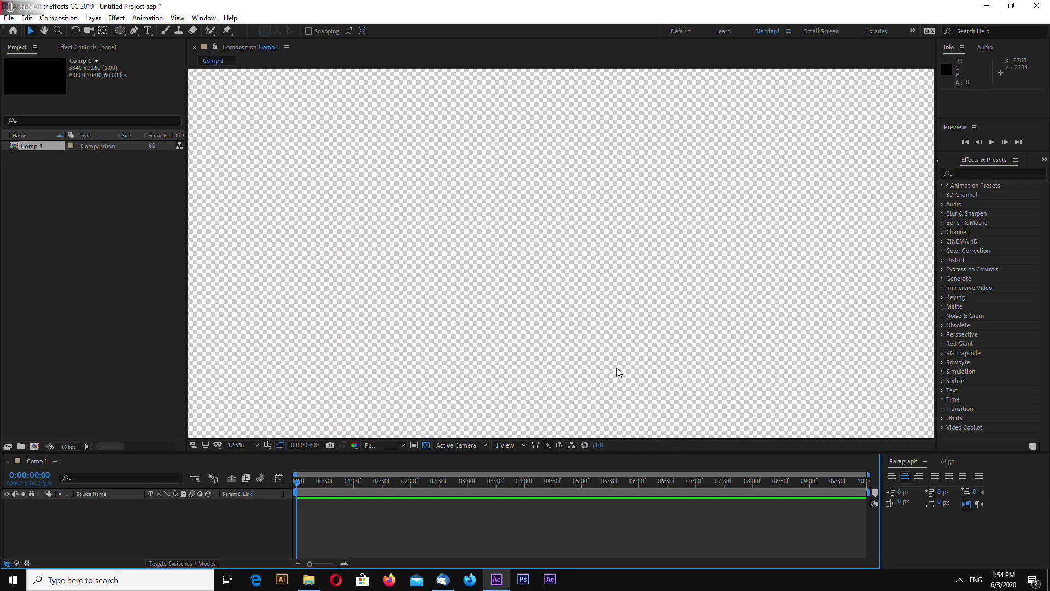
Step: Set the viewer preview resolution to Half and enlarge the timeline panel
{"action": "left_click", "coordinate": [379, 446]}
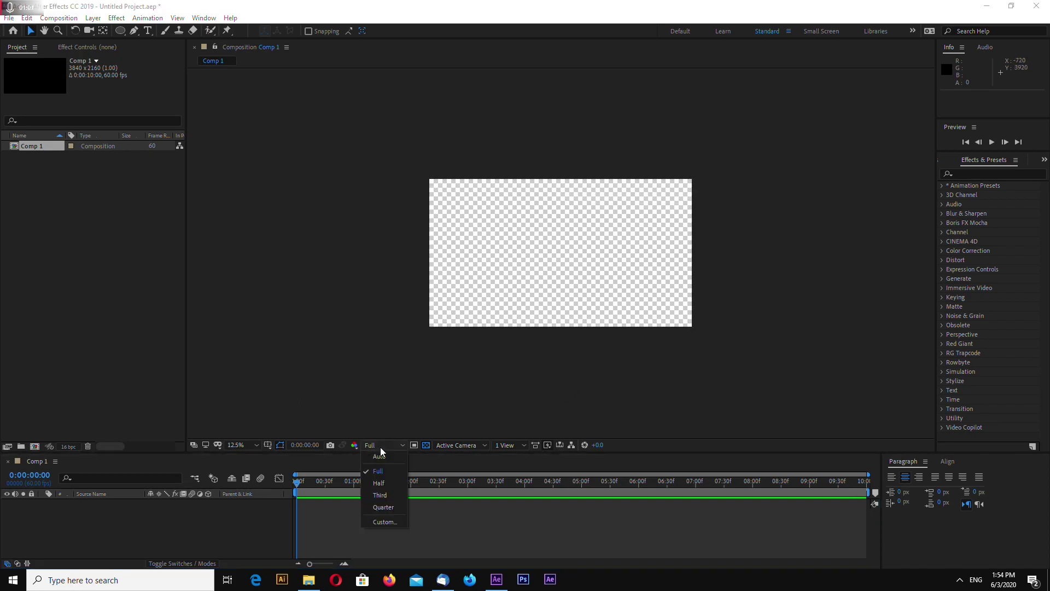
{"action": "left_click", "coordinate": [390, 482]}
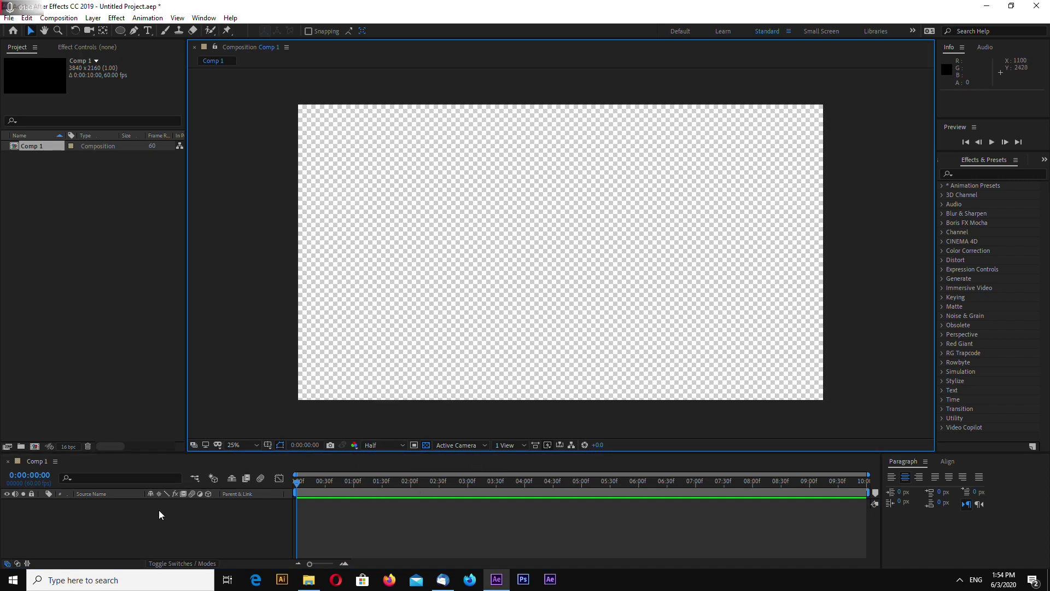
{"action": "left_click_drag", "start_coordinate": [316, 455], "coordinate": [320, 432]}
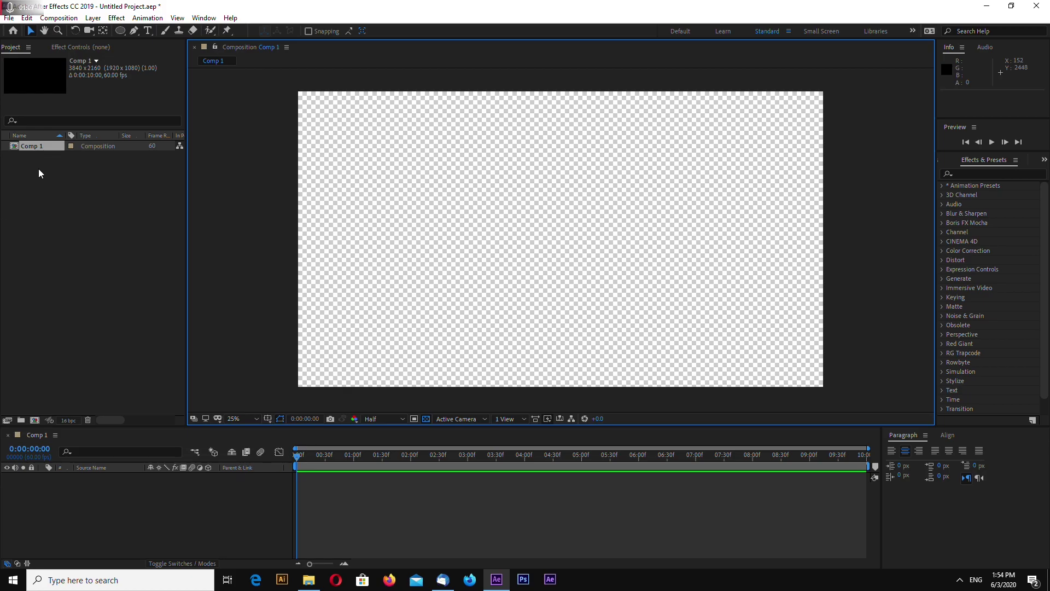
Step: Start a second new composition from the Composition menu
{"action": "left_click", "coordinate": [58, 17]}
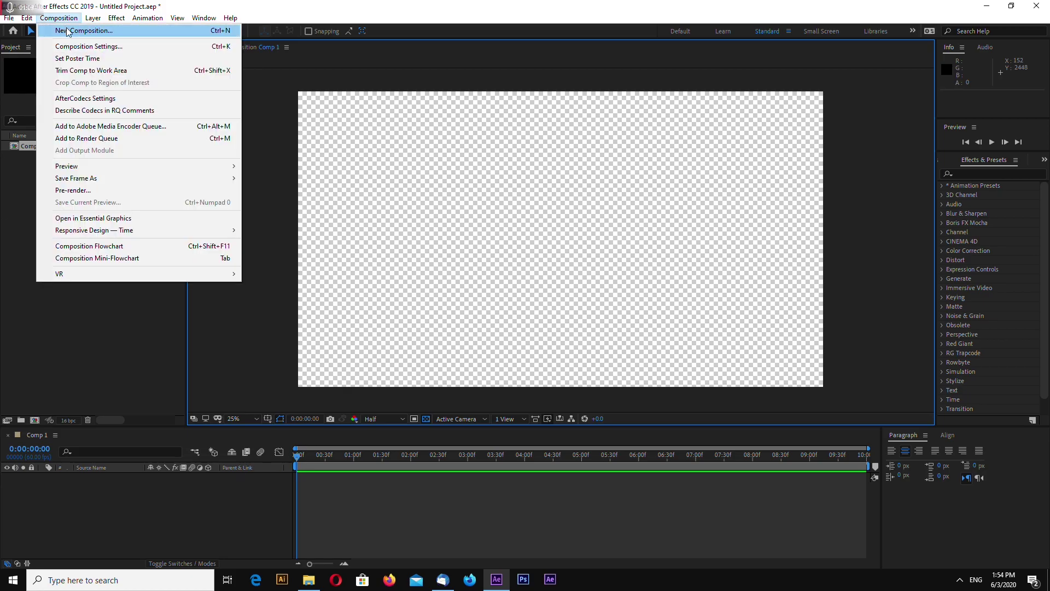
{"action": "left_click", "coordinate": [69, 30]}
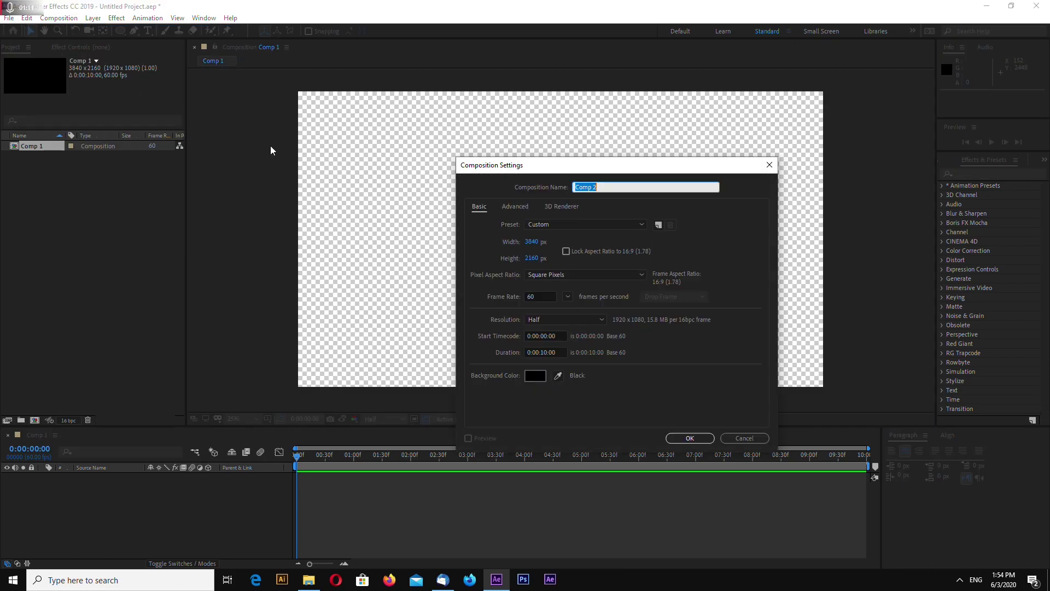
{"action": "left_click_drag", "start_coordinate": [591, 174], "coordinate": [564, 149]}
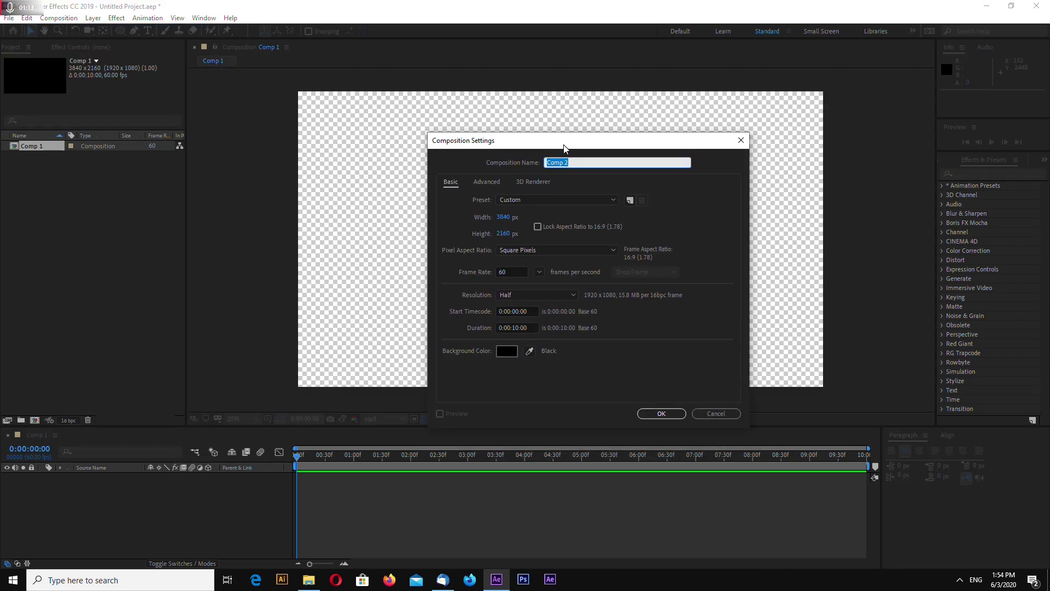
Step: Preview earth-map-smaller.jpg from the Earth Orb folder, then return to the Comp 2 settings
{"action": "left_click", "coordinate": [308, 579]}
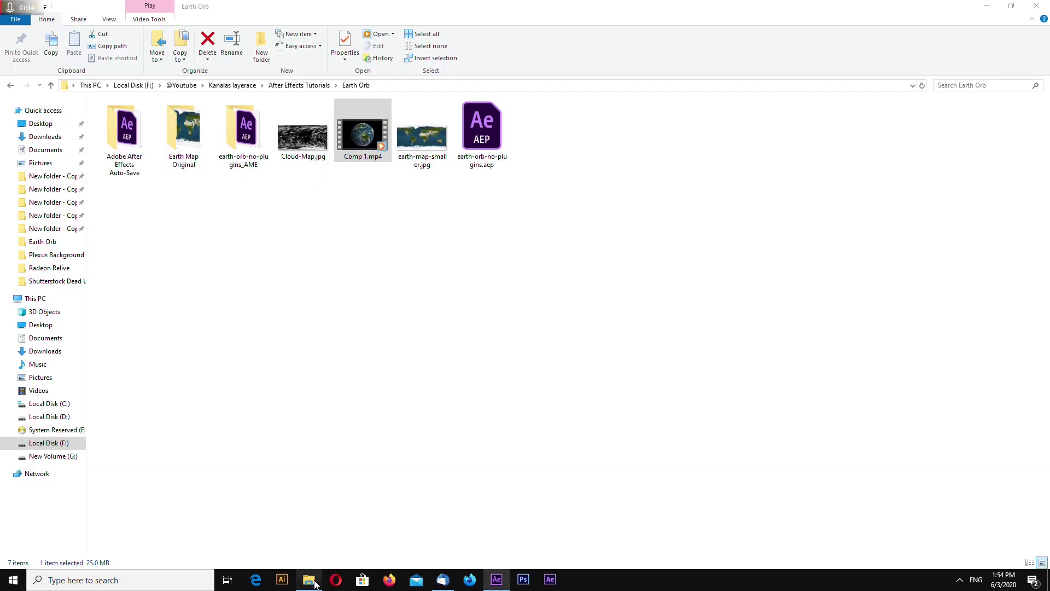
{"action": "double_click", "coordinate": [432, 153]}
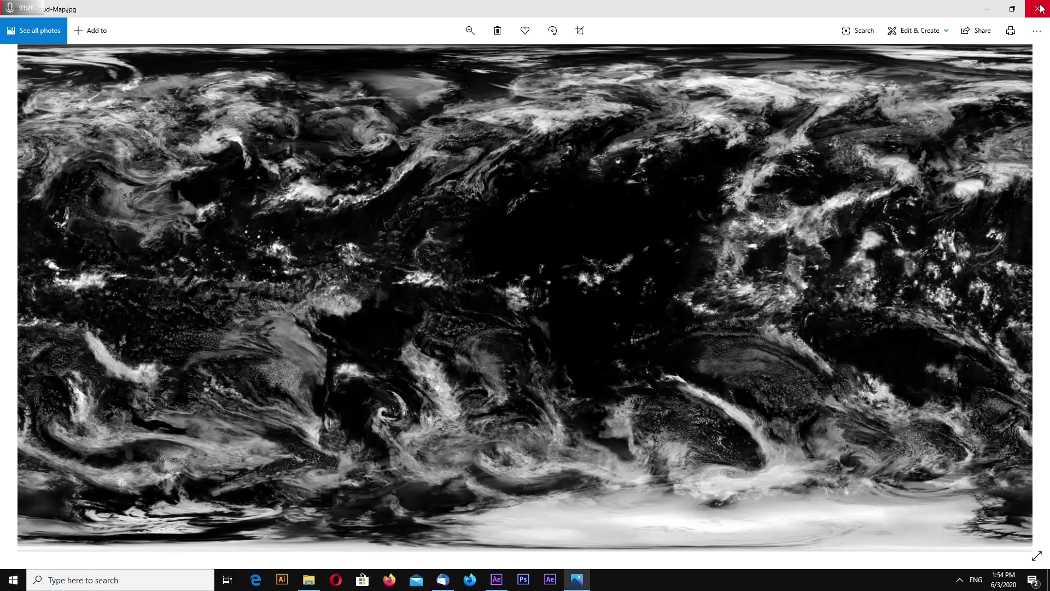
{"action": "key", "text": "alt+F4"}
{"action": "left_click", "coordinate": [434, 136]}
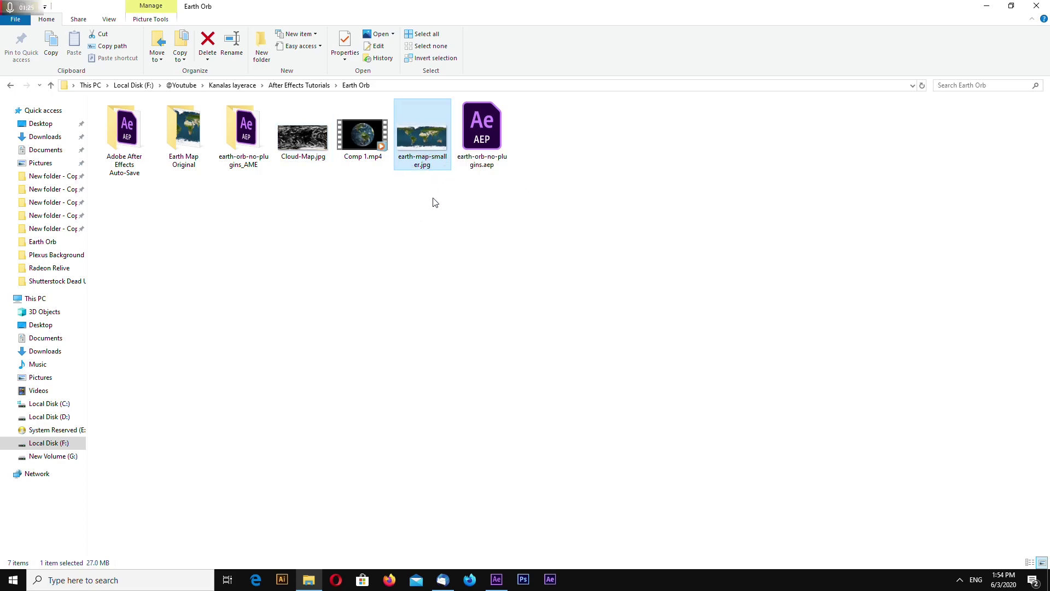
{"action": "left_click", "coordinate": [501, 583]}
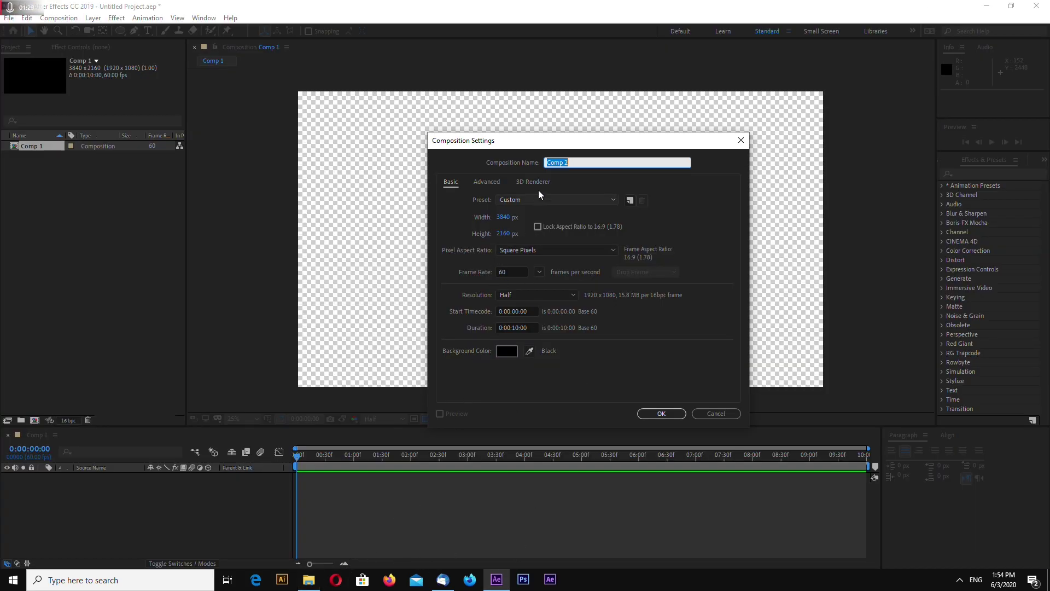
{"action": "left_click_drag", "start_coordinate": [560, 146], "coordinate": [540, 152]}
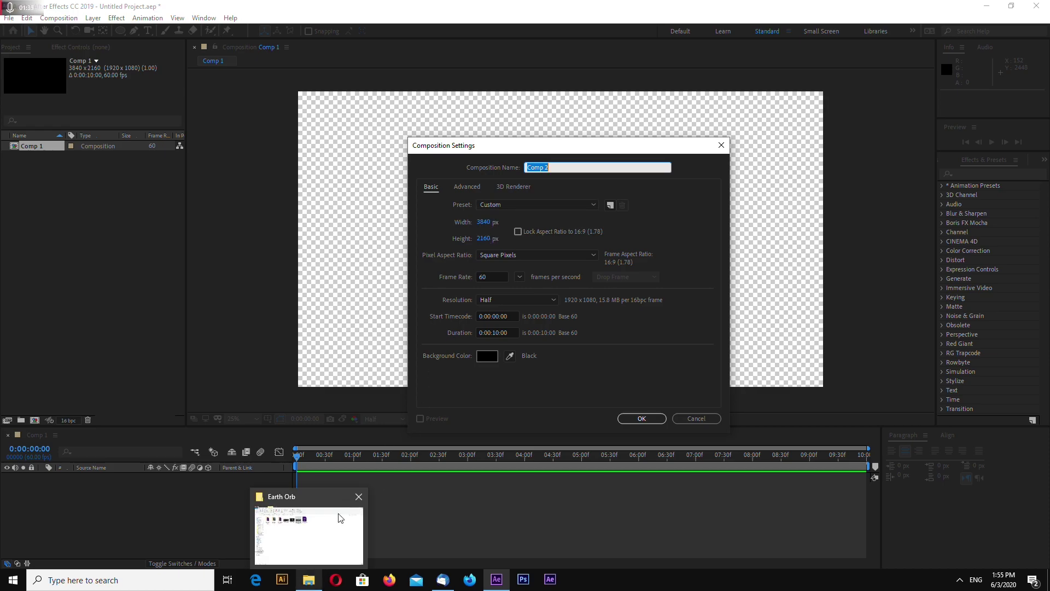
Step: Check earth-map-smaller.jpg's Properties details, showing 10000 × 5000 pixels
{"action": "left_click", "coordinate": [314, 579]}
{"action": "right_click", "coordinate": [417, 140]}
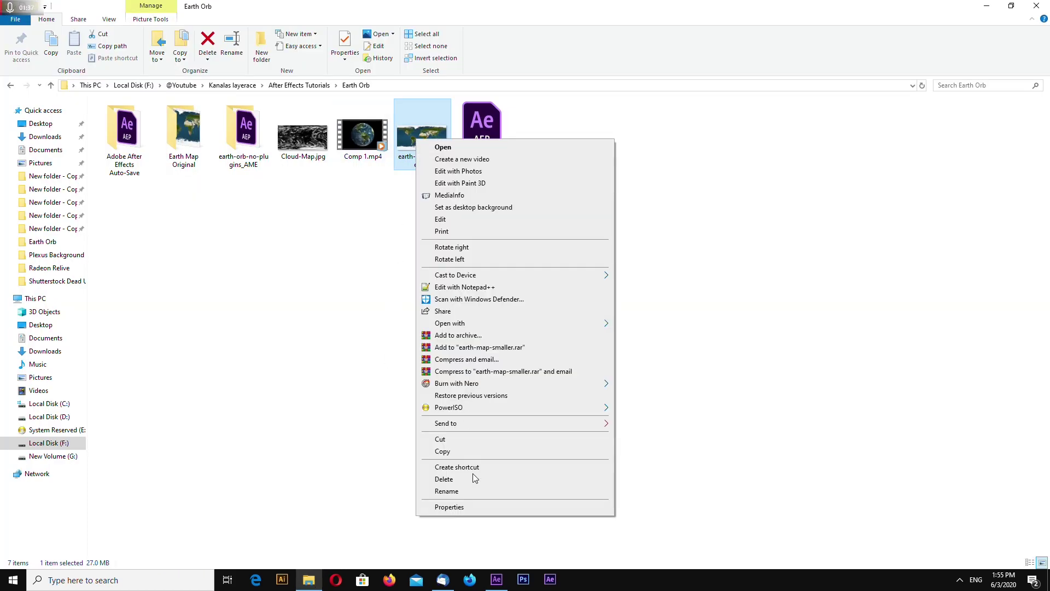
{"action": "left_click", "coordinate": [472, 507]}
{"action": "left_click", "coordinate": [489, 166]}
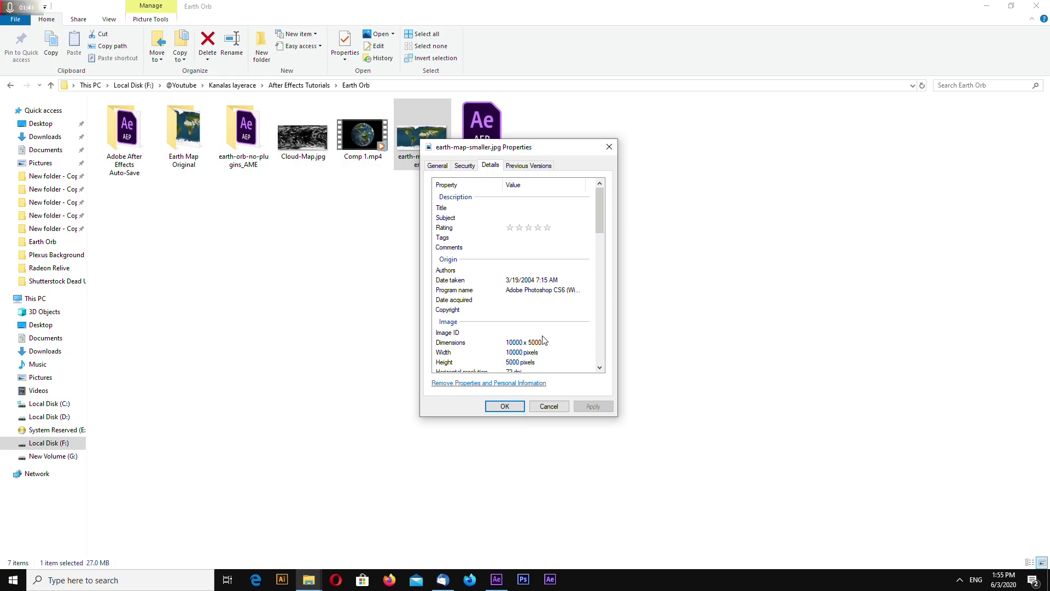
{"action": "left_click", "coordinate": [608, 148]}
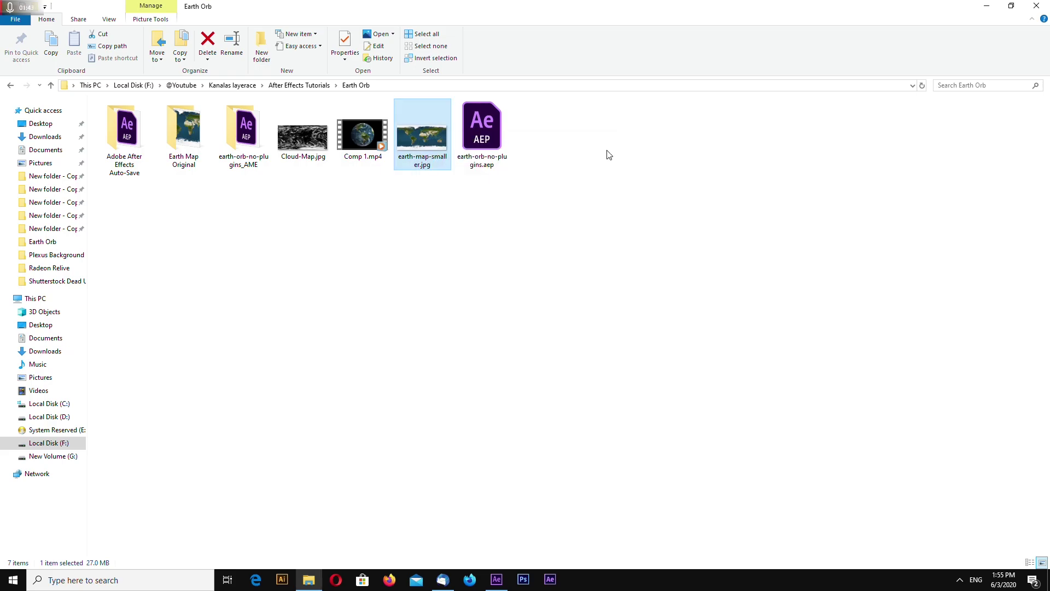
Step: Switch the folder selection between Cloud-Map.jpg and earth-map-smaller.jpg
{"action": "left_click", "coordinate": [314, 153]}
{"action": "left_click", "coordinate": [421, 157]}
{"action": "left_click", "coordinate": [322, 146]}
{"action": "left_click", "coordinate": [435, 159]}
{"action": "left_click", "coordinate": [313, 147]}
Step: Create Comp 2 at 10000 × 5000 pixels to match the earth map
{"action": "left_click", "coordinate": [424, 139]}
{"action": "key", "text": "alt+Tab"}
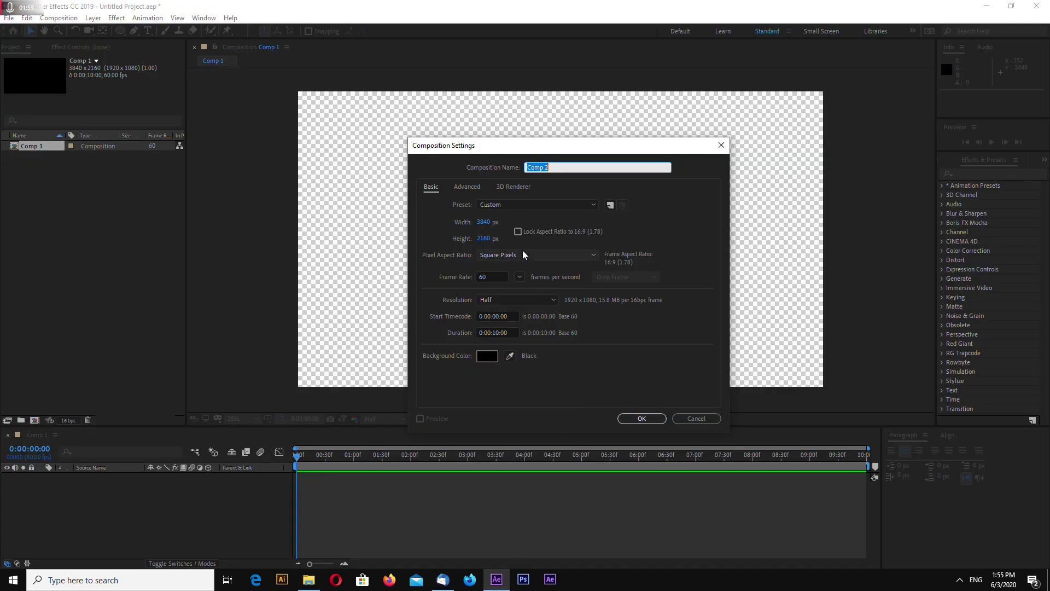
{"action": "left_click", "coordinate": [484, 221]}
{"action": "type", "text": "10000"}
{"action": "key", "text": "Return"}
{"action": "left_click", "coordinate": [486, 237]}
{"action": "type", "text": "5000"}
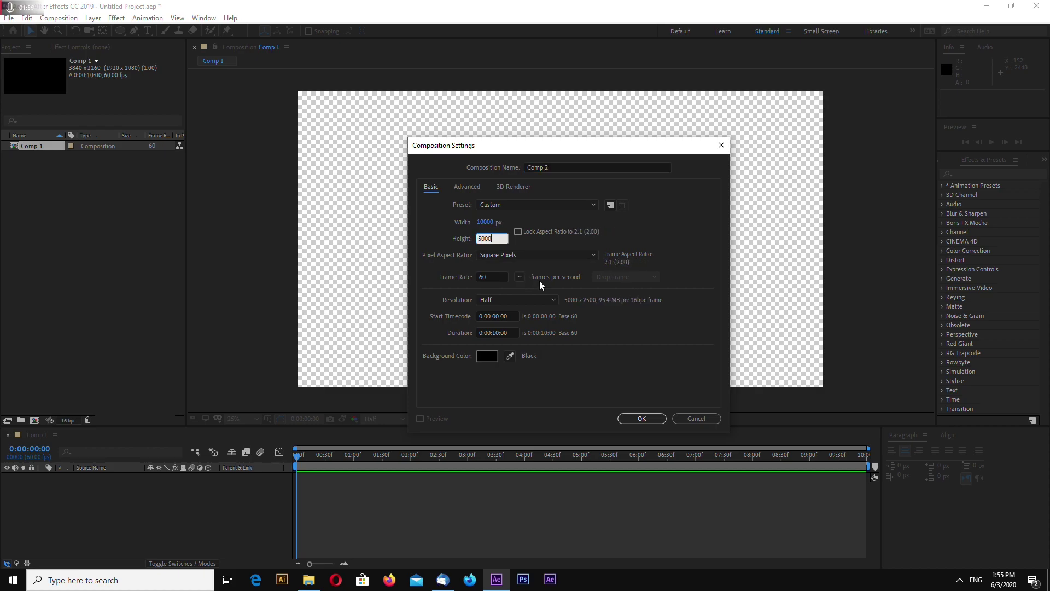
{"action": "left_click", "coordinate": [641, 418]}
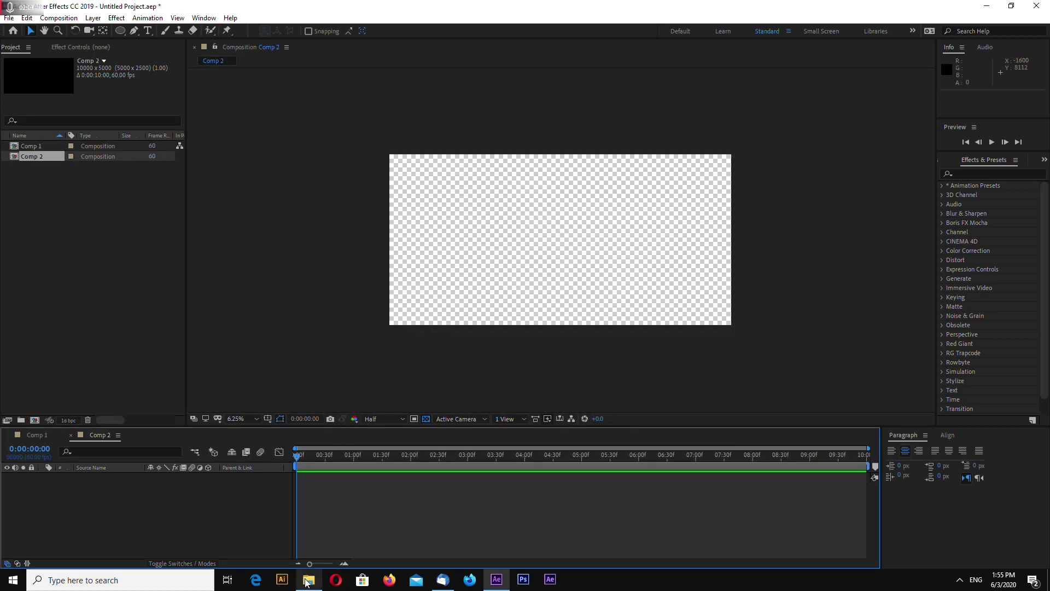
Step: Add earth-map-smaller.jpg as a layer in Comp 2, then close the Comp 2 tab
{"action": "left_click", "coordinate": [308, 579]}
{"action": "left_click_drag", "start_coordinate": [417, 145], "coordinate": [152, 496]}
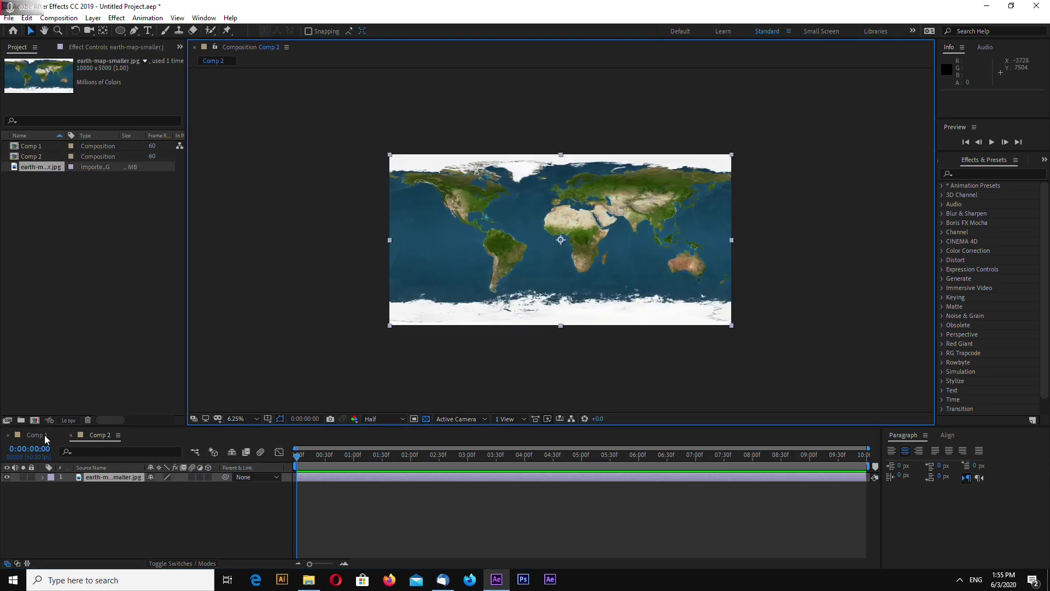
{"action": "left_click", "coordinate": [41, 436]}
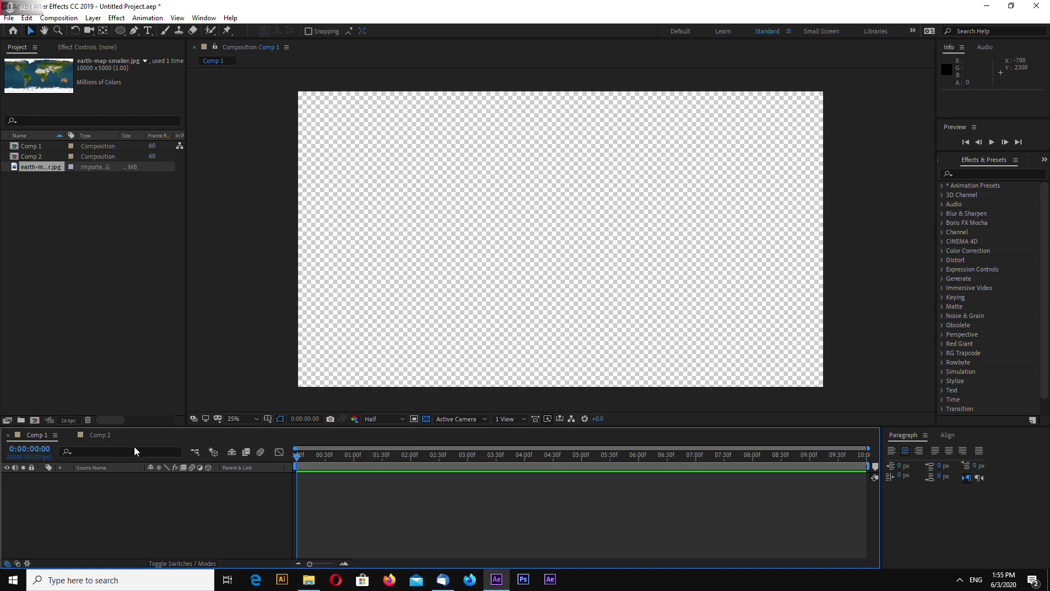
{"action": "left_click", "coordinate": [100, 436]}
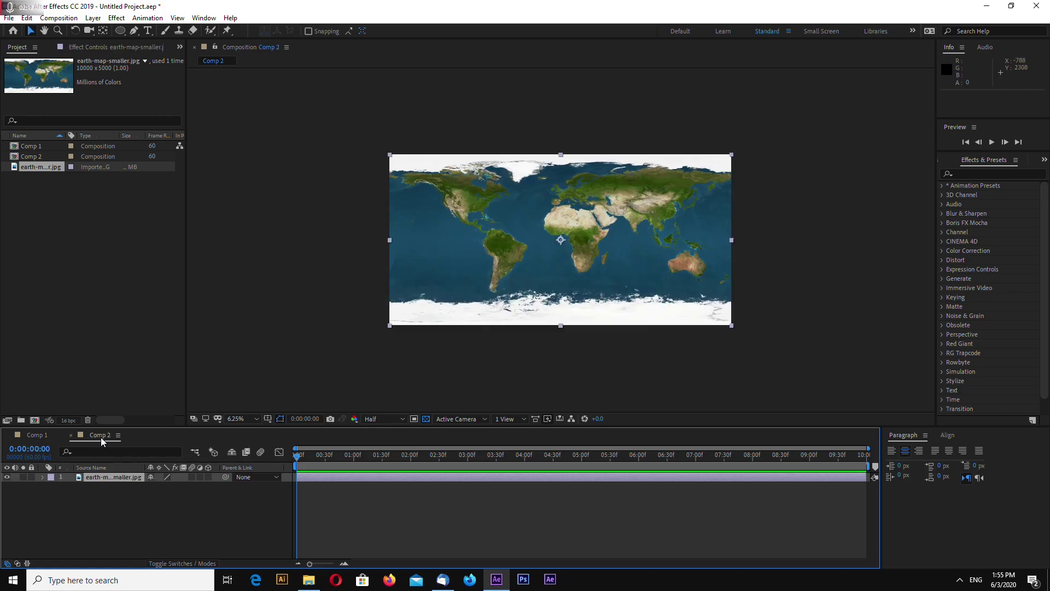
{"action": "left_click", "coordinate": [42, 436]}
{"action": "left_click", "coordinate": [71, 435]}
Step: Rename Comp 2 to 'Earth MAp' in the Project panel
{"action": "right_click", "coordinate": [31, 157]}
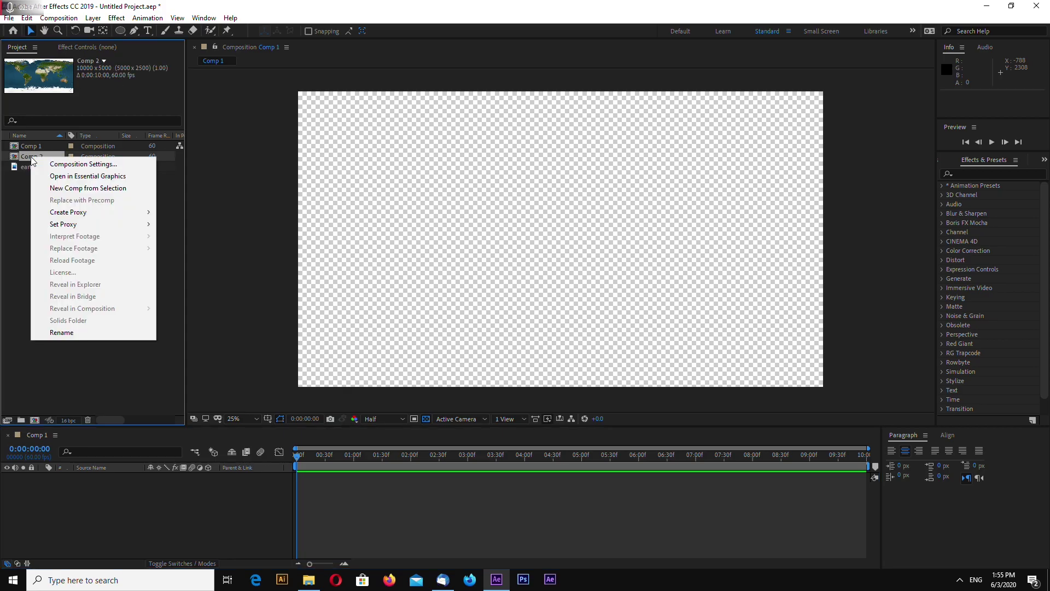
{"action": "left_click", "coordinate": [65, 332]}
{"action": "type", "text": "Earth MAp"}
{"action": "key", "text": "Return"}
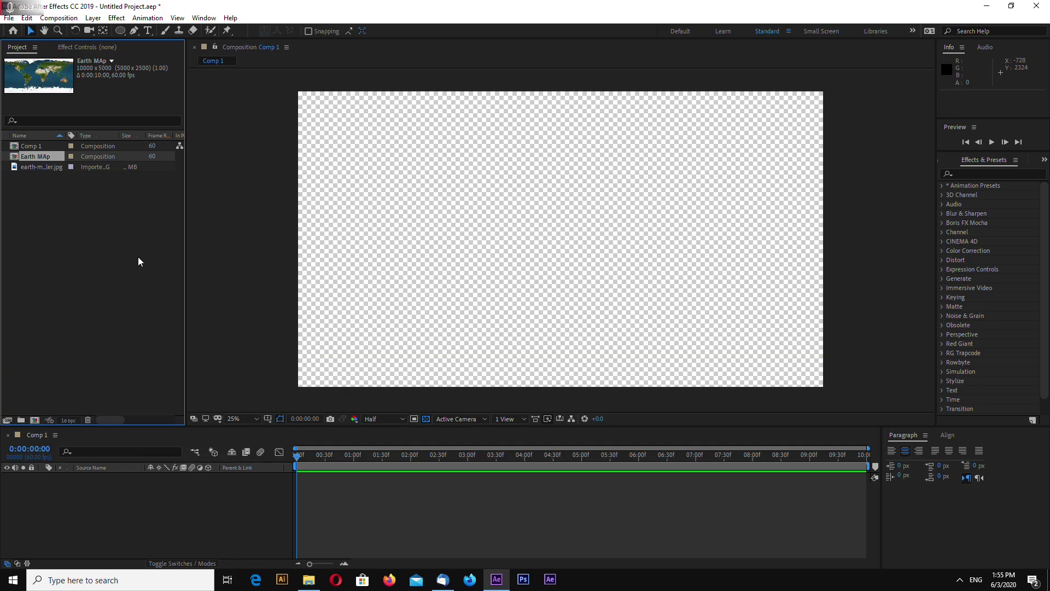
{"action": "left_click", "coordinate": [74, 18]}
Step: Create a new 10000×5000 composition named Clouds Map
{"action": "left_click", "coordinate": [82, 30]}
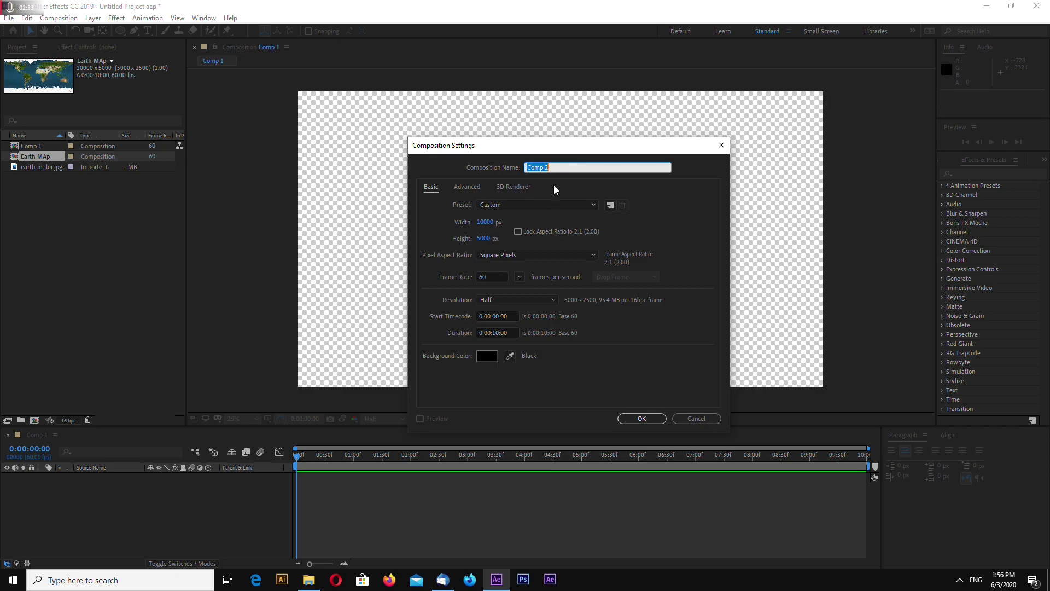
{"action": "type", "text": "Clouds Ma"}
{"action": "left_click", "coordinate": [651, 421]}
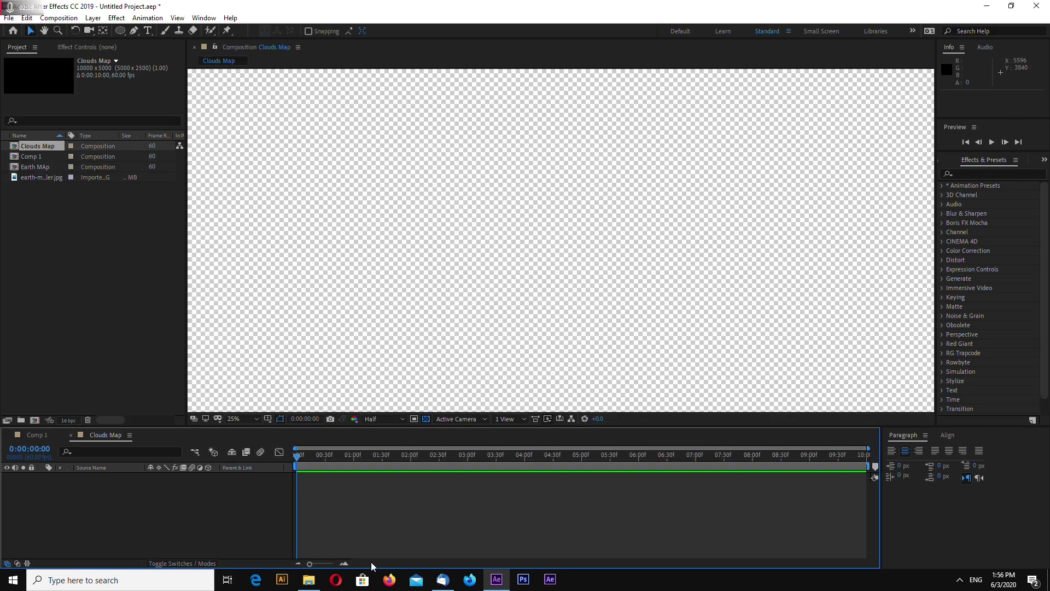
Step: Add Cloud-Map.jpg as a layer in Clouds Map, fit it in view, then return to Comp 1
{"action": "left_click", "coordinate": [309, 580]}
{"action": "left_click_drag", "start_coordinate": [315, 145], "coordinate": [148, 483]}
{"action": "left_click", "coordinate": [239, 419]}
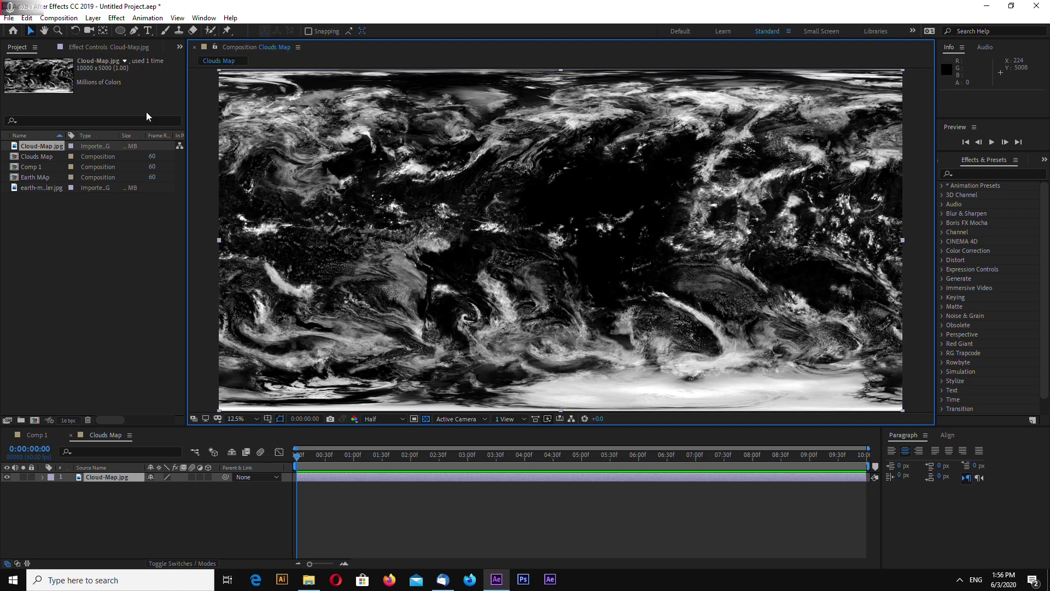
{"action": "left_click", "coordinate": [44, 438]}
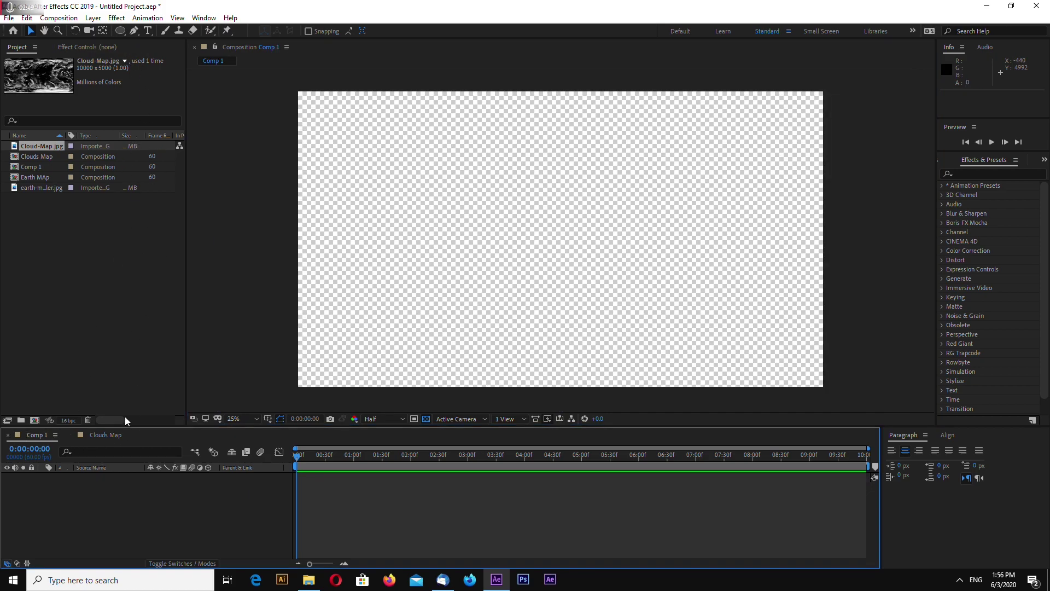
Step: Rename Comp 1 to 'Earth with CLouds' and add the Earth MAp composition as its layer
{"action": "left_click", "coordinate": [71, 436]}
{"action": "right_click", "coordinate": [34, 166]}
{"action": "left_click", "coordinate": [86, 302]}
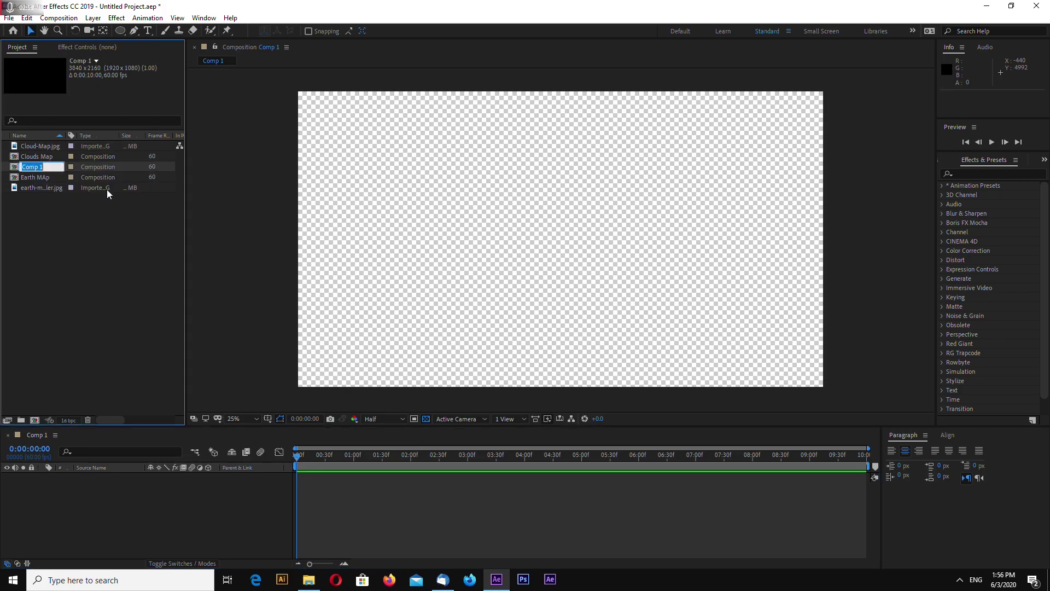
{"action": "type", "text": "Ear"}
{"action": "type", "text": "th with CLouds"}
{"action": "key", "text": "Return"}
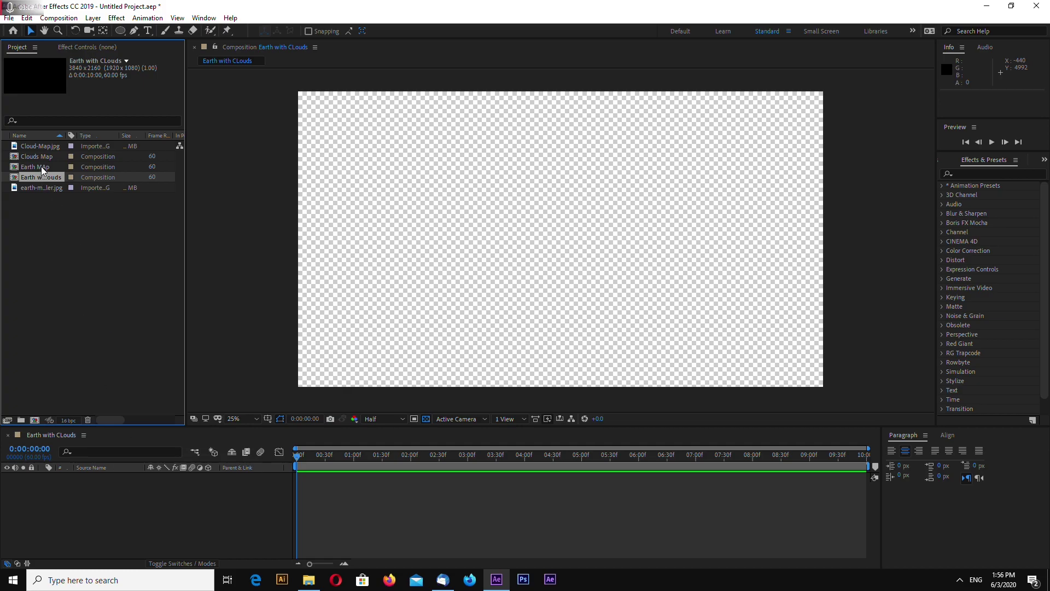
{"action": "left_click_drag", "start_coordinate": [35, 166], "coordinate": [116, 506]}
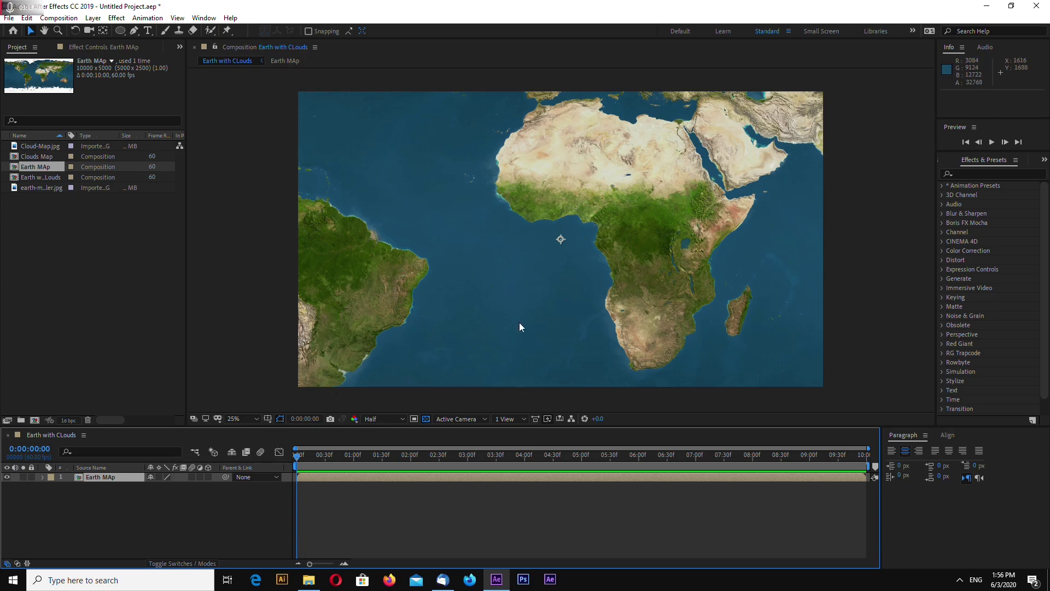
Step: Apply CC Sphere to the Earth MAp layer with a Radius of 850
{"action": "left_click", "coordinate": [971, 173]}
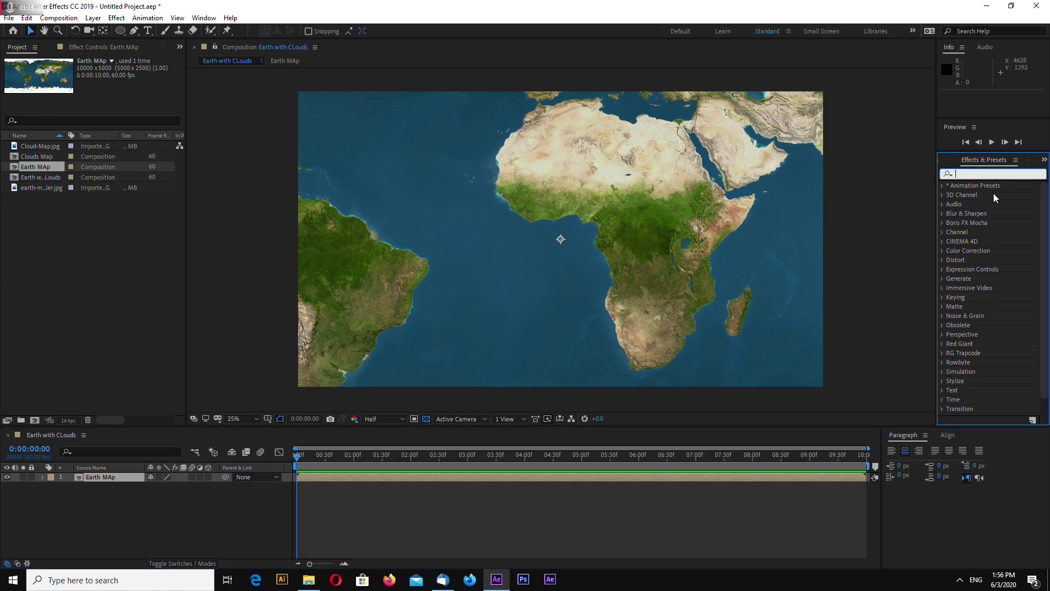
{"action": "type", "text": "sphere"}
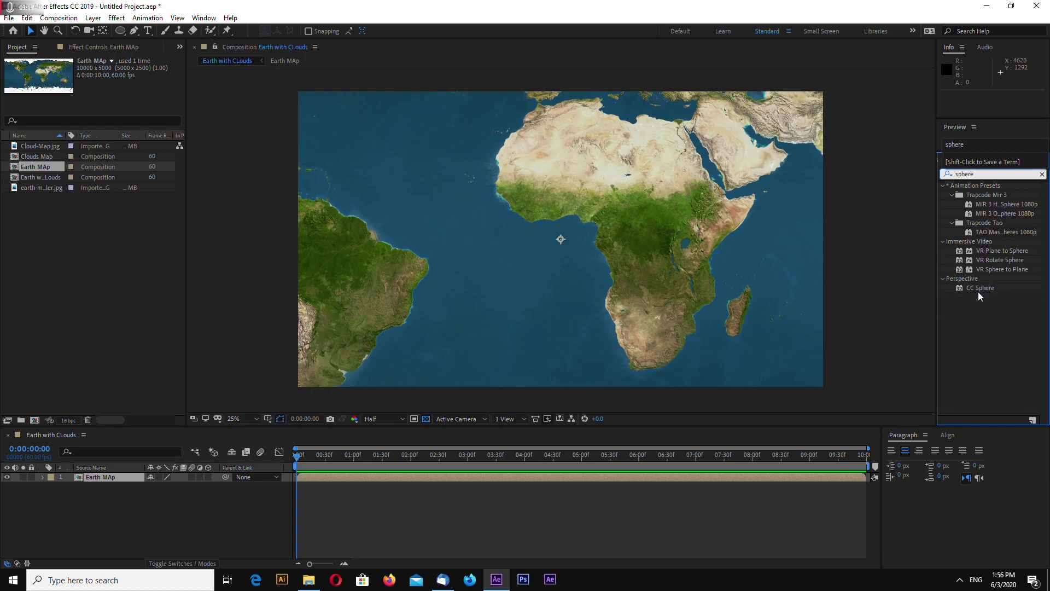
{"action": "left_click_drag", "start_coordinate": [983, 294], "coordinate": [534, 262]}
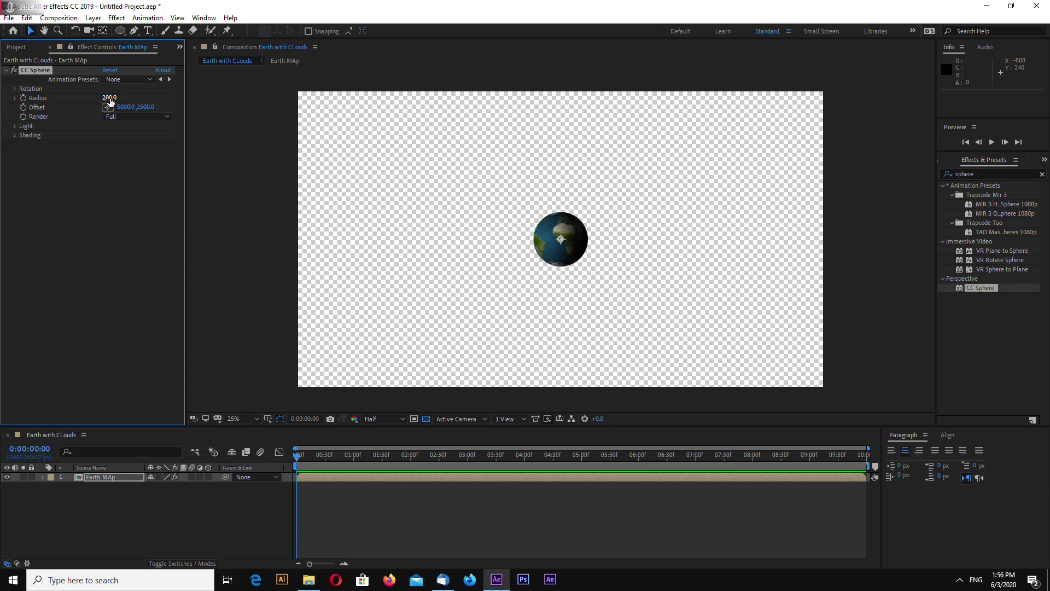
{"action": "left_click", "coordinate": [109, 98]}
{"action": "type", "text": "850"}
{"action": "left_click", "coordinate": [124, 158]}
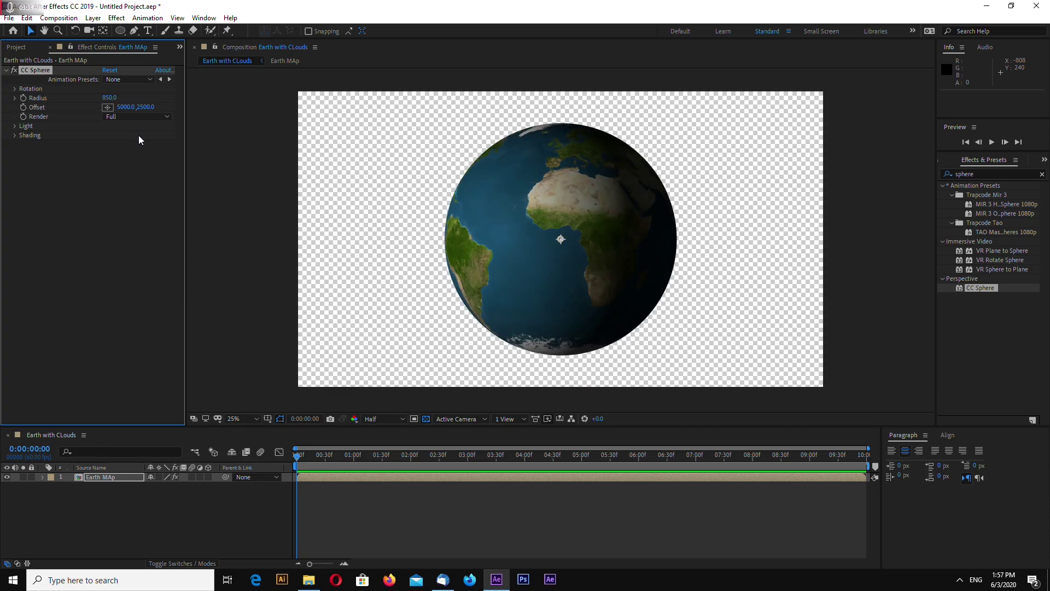
Step: Set the sphere's shading to Ambient 100 and Diffuse, Specular and Metal 0
{"action": "left_click", "coordinate": [15, 135]}
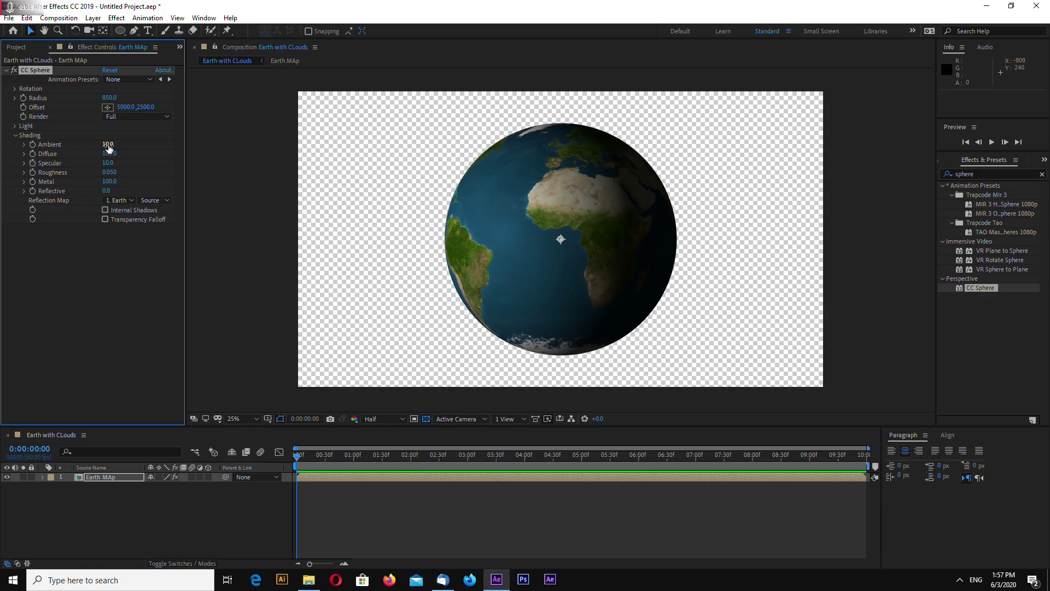
{"action": "left_click", "coordinate": [108, 144]}
{"action": "type", "text": "100"}
{"action": "left_click", "coordinate": [126, 179]}
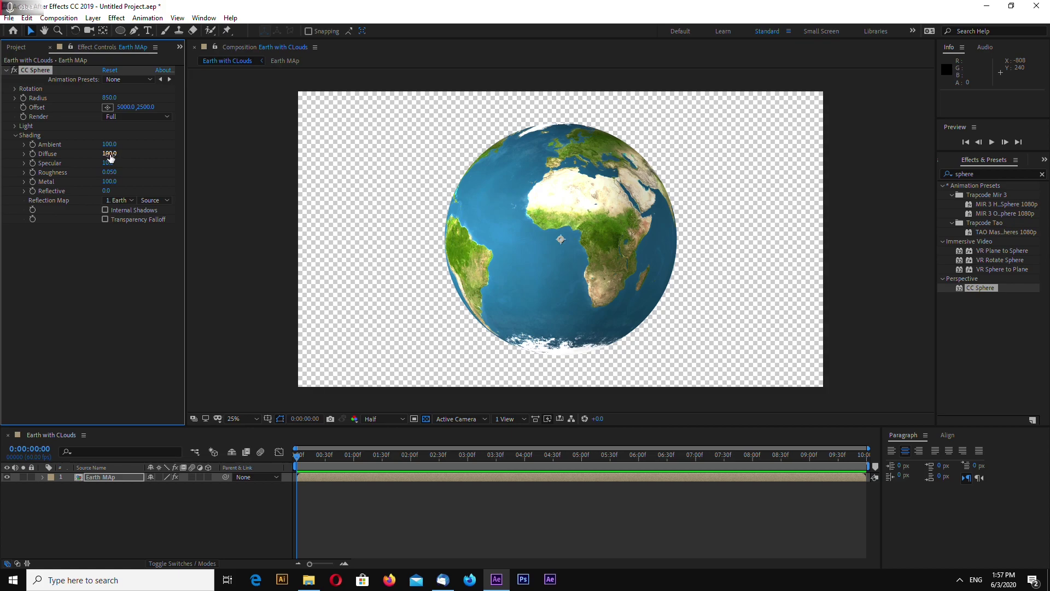
{"action": "type", "text": "0"}
{"action": "key", "text": "Tab"}
{"action": "type", "text": "0"}
{"action": "key", "text": "Tab"}
{"action": "key", "text": "Tab"}
{"action": "type", "text": "0"}
{"action": "left_click", "coordinate": [114, 250]}
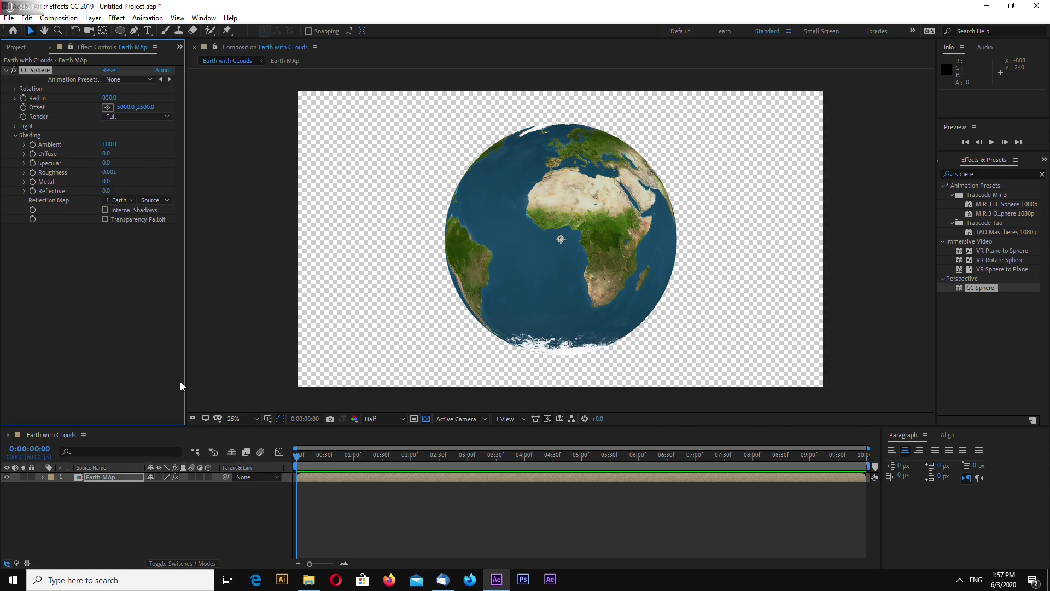
{"action": "left_click", "coordinate": [122, 478]}
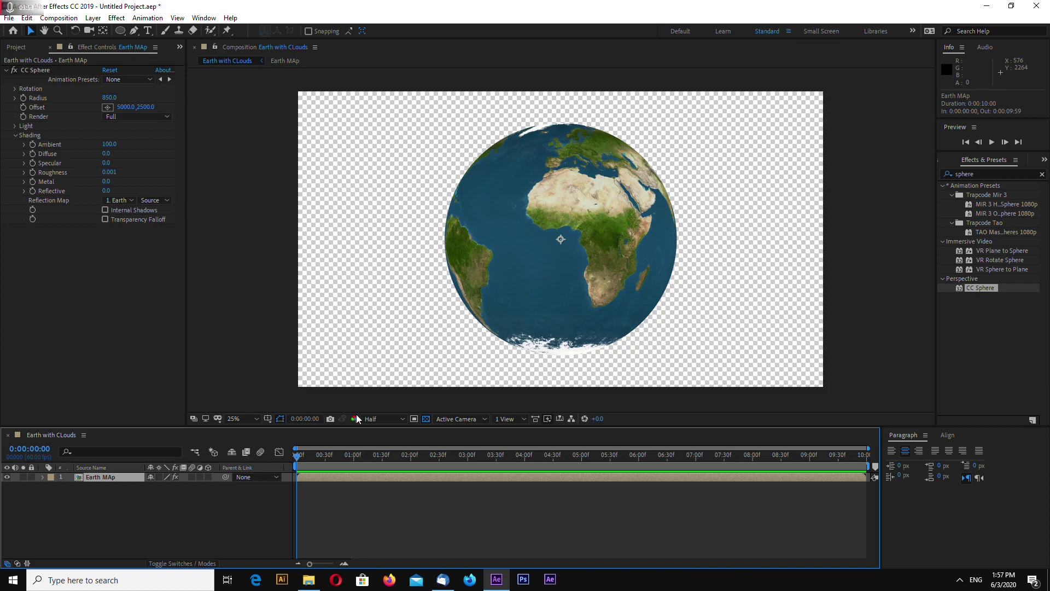
Step: Add a Point Light layer with default settings, dismissing the 2D layers warning
{"action": "right_click", "coordinate": [162, 500]}
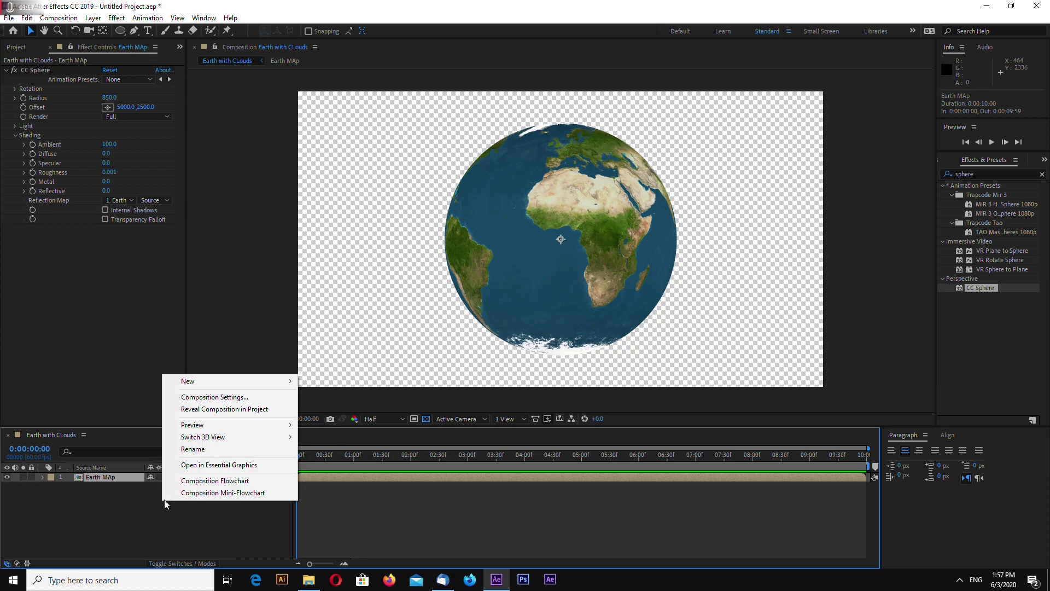
{"action": "mouse_move", "coordinate": [196, 382]}
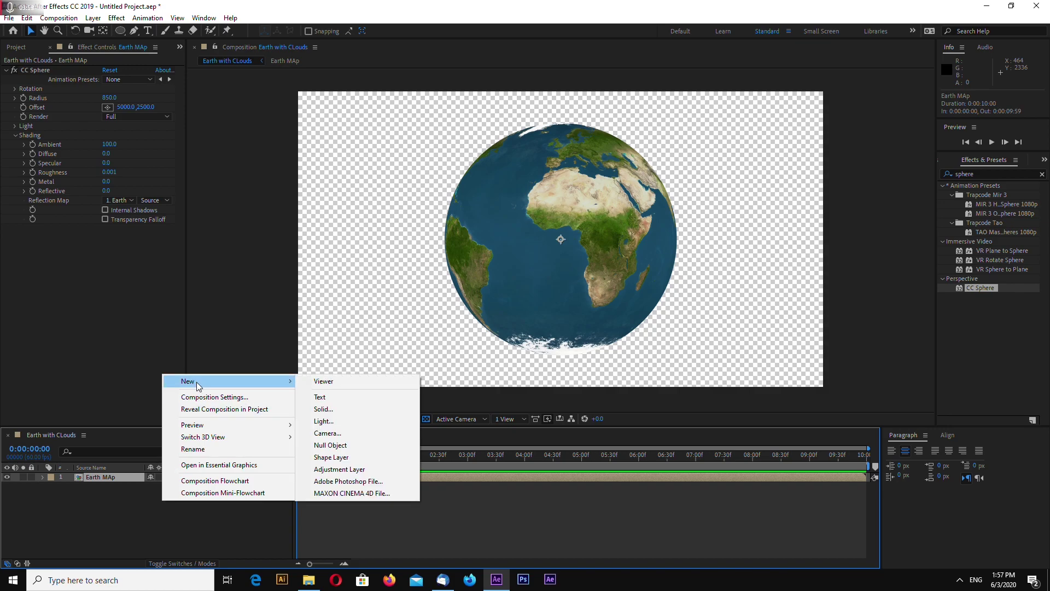
{"action": "left_click", "coordinate": [339, 421]}
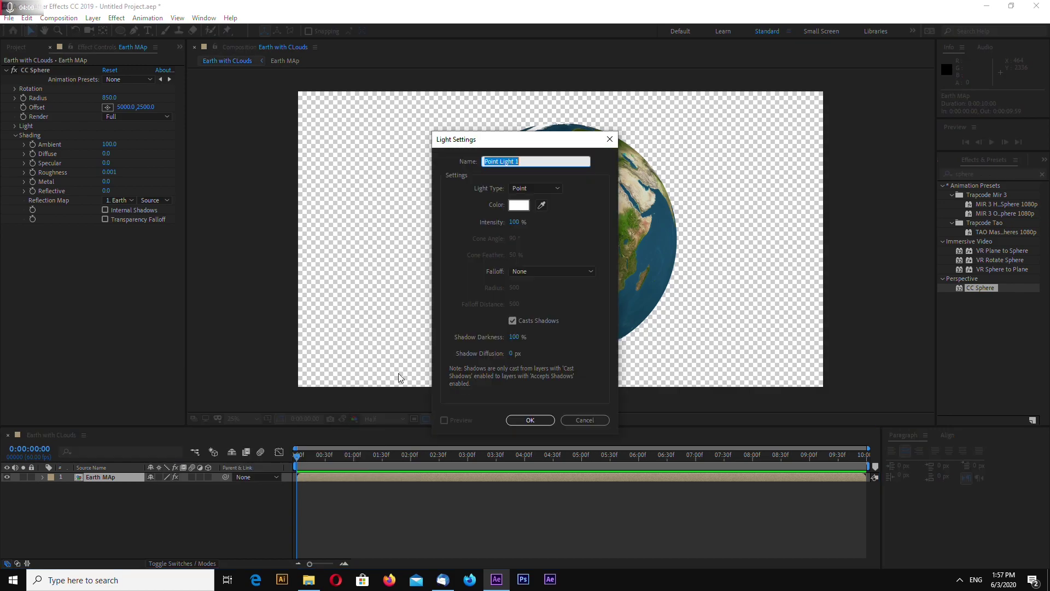
{"action": "left_click", "coordinate": [534, 420]}
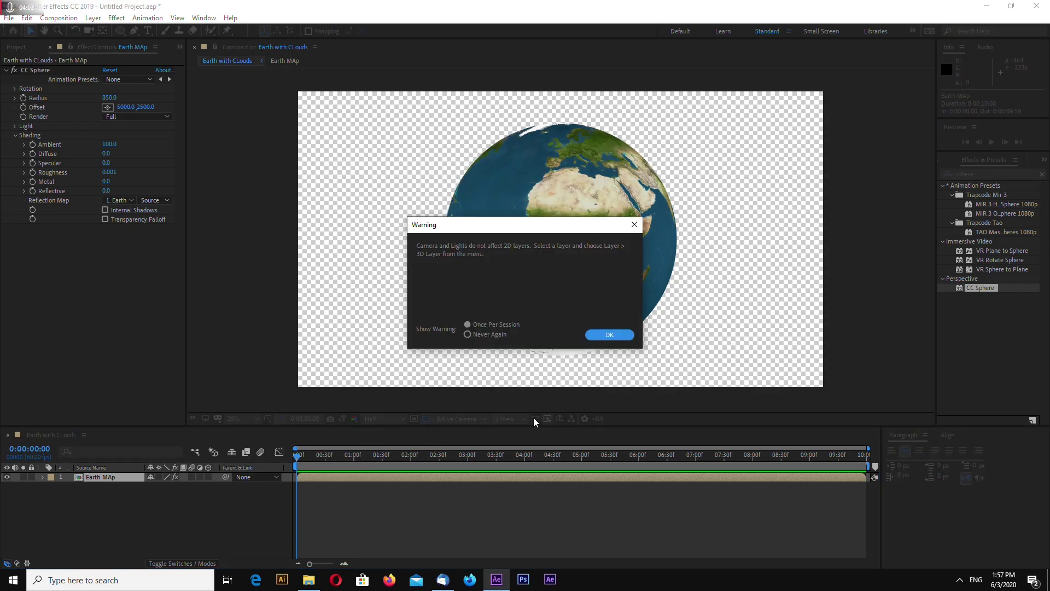
{"action": "left_click", "coordinate": [600, 335]}
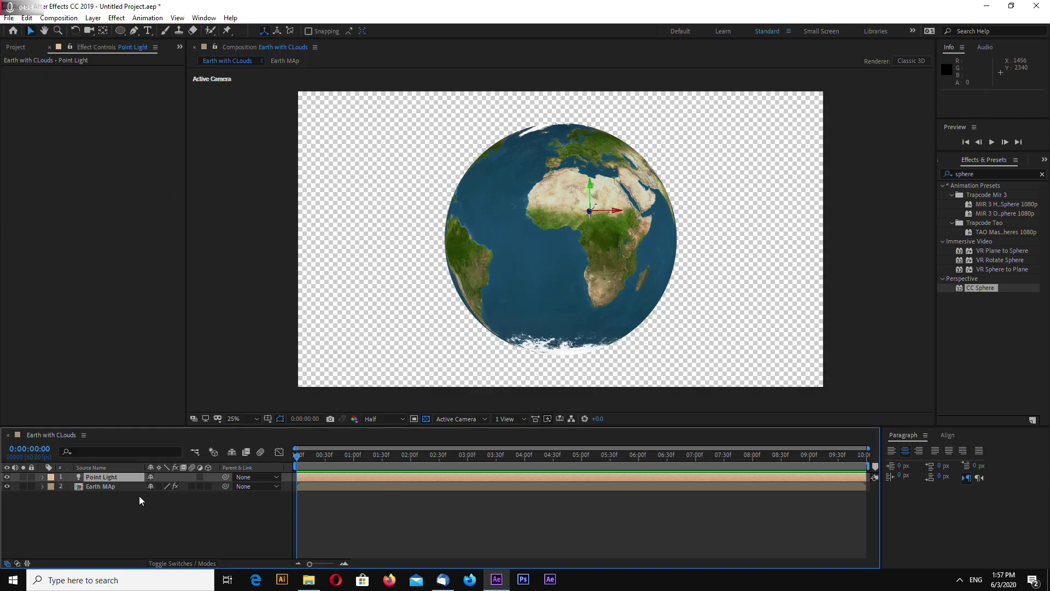
Step: Make the Earth MAp layer 3D, undoing an accidental move of the globe
{"action": "left_click", "coordinate": [107, 487]}
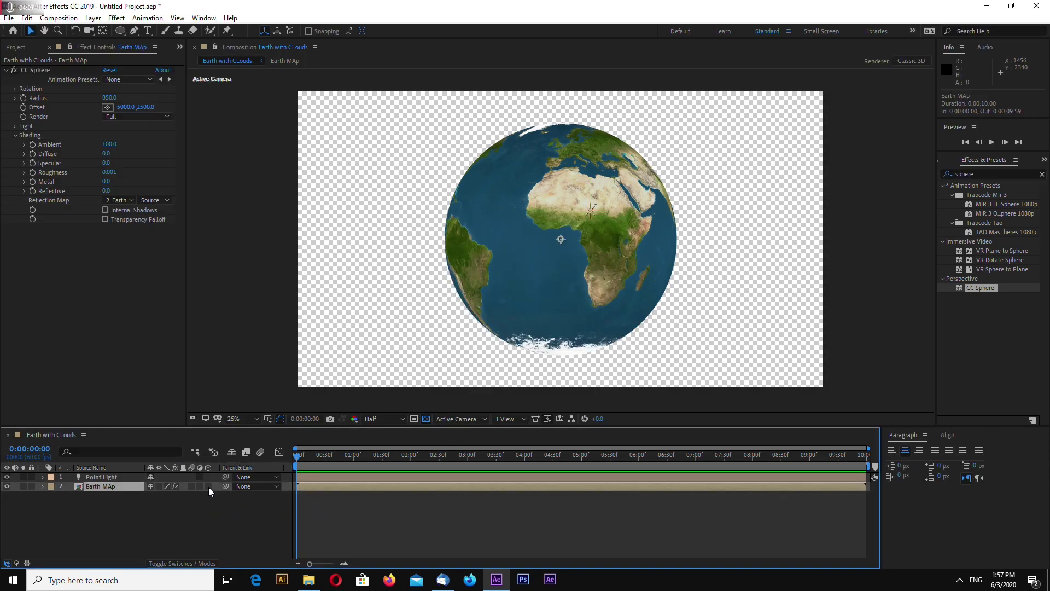
{"action": "left_click", "coordinate": [208, 486]}
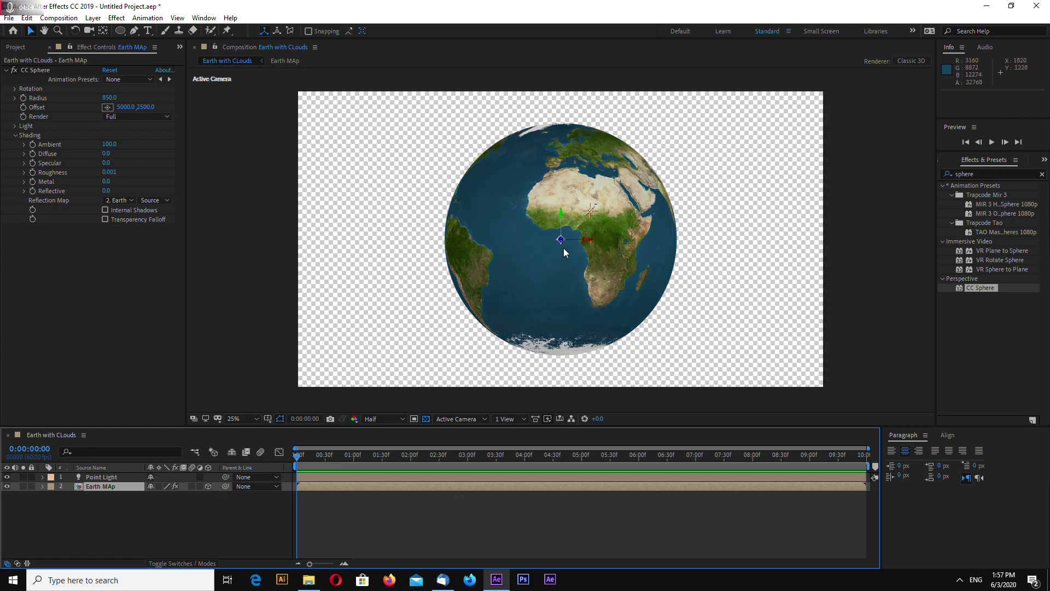
{"action": "left_click_drag", "start_coordinate": [590, 238], "coordinate": [688, 244]}
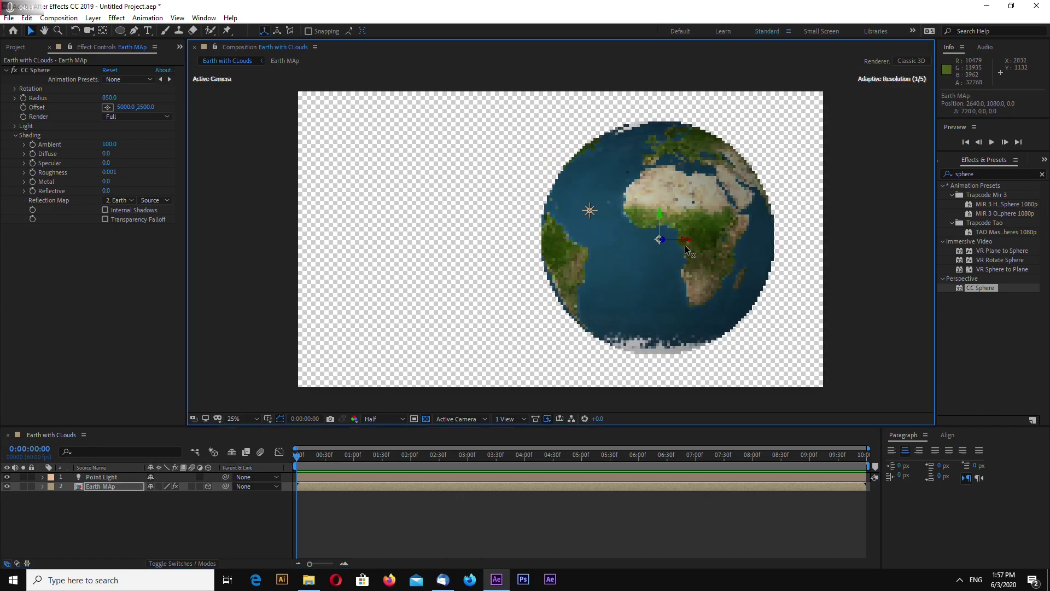
{"action": "key", "text": "ctrl+z"}
Step: Position the point light above and to the right of the globe
{"action": "left_click", "coordinate": [104, 477]}
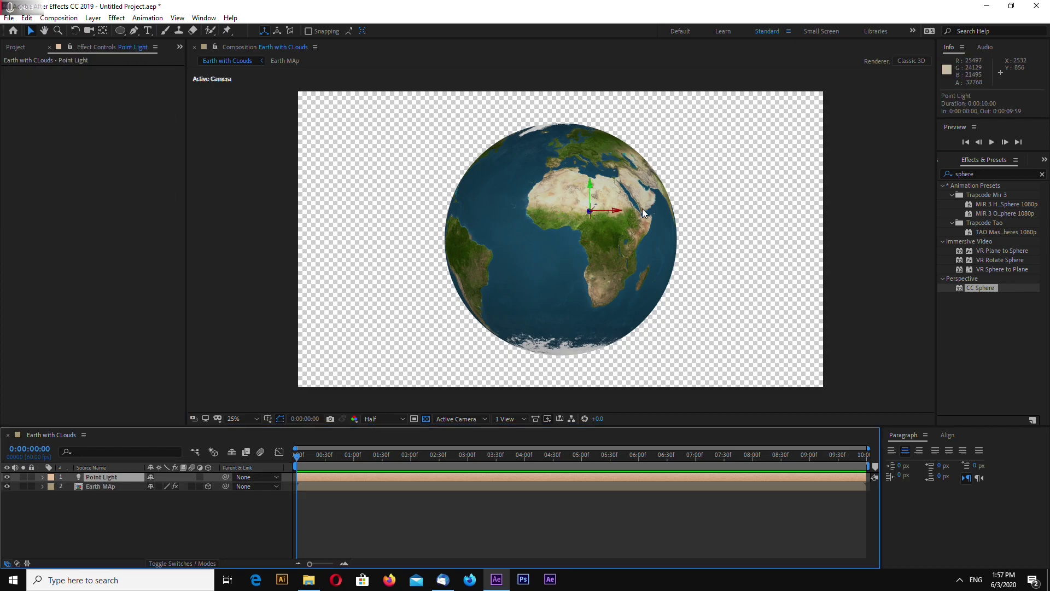
{"action": "left_click_drag", "start_coordinate": [621, 212], "coordinate": [677, 143]}
{"action": "left_click", "coordinate": [709, 170]}
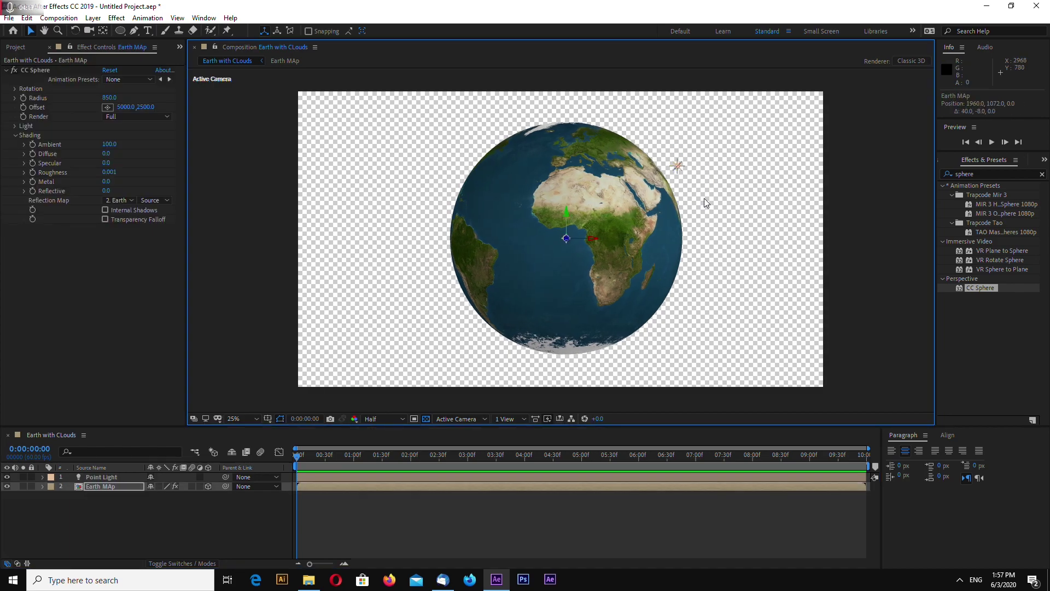
{"action": "key", "text": "ctrl+s"}
{"action": "key", "text": "Escape"}
{"action": "left_click", "coordinate": [676, 169]}
{"action": "left_click_drag", "start_coordinate": [676, 169], "coordinate": [680, 169]}
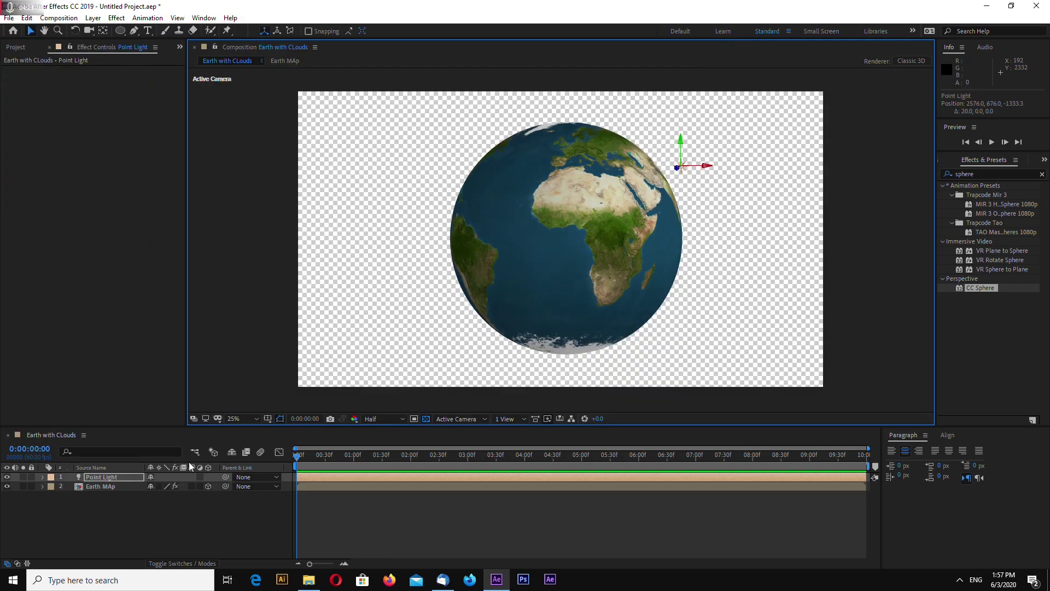
Step: Toggle the point light's visibility to compare the globe's lighting, then reselect it
{"action": "left_click", "coordinate": [7, 477]}
{"action": "left_click", "coordinate": [7, 476]}
{"action": "left_click", "coordinate": [7, 477]}
{"action": "left_click", "coordinate": [7, 476]}
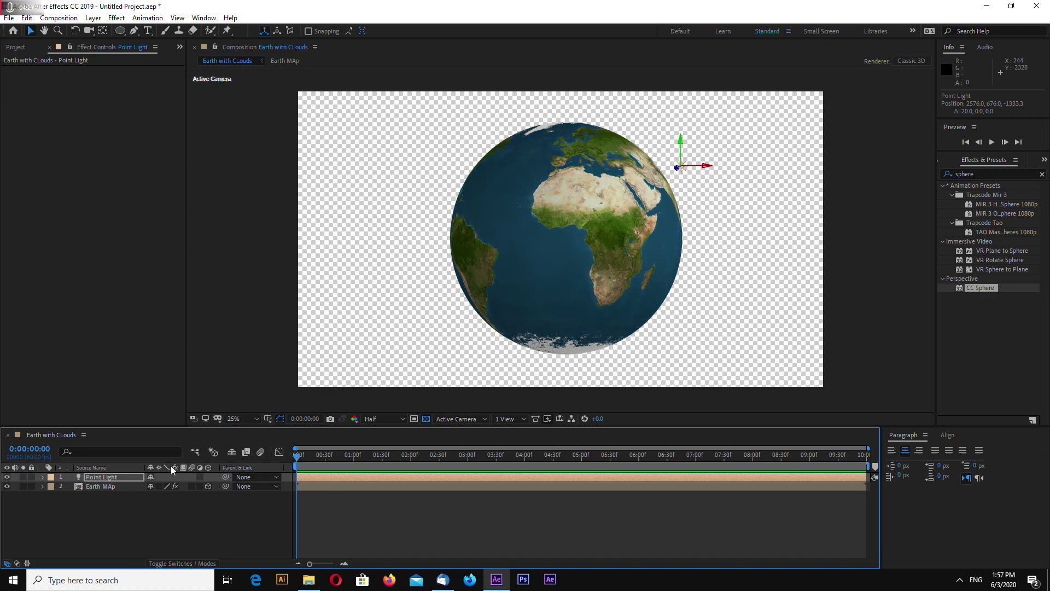
{"action": "left_click", "coordinate": [105, 477]}
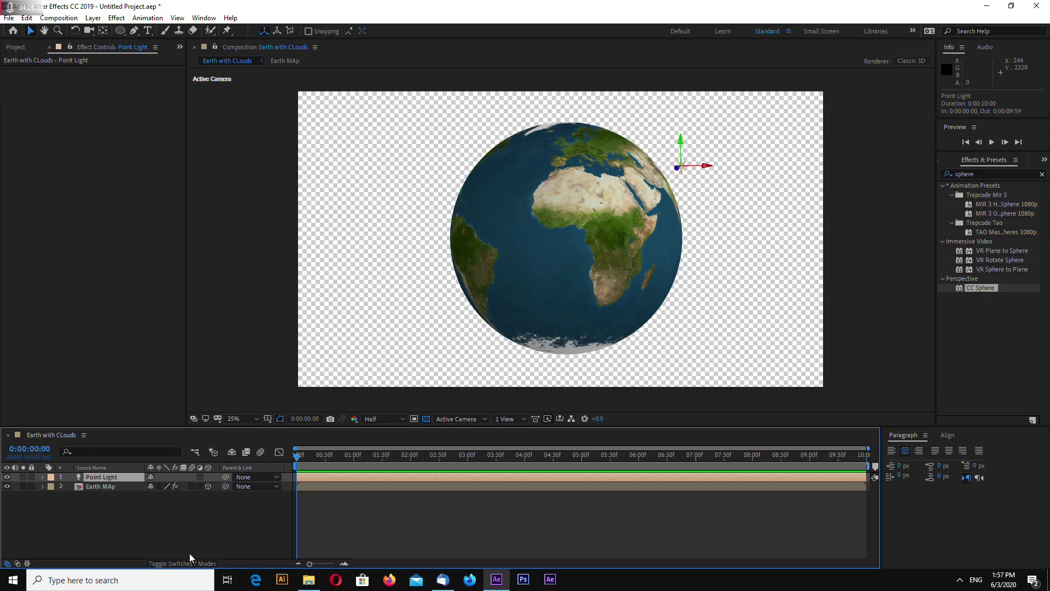
Step: Add a new Camera layer to the Earth with CLouds composition
{"action": "right_click", "coordinate": [140, 516]}
{"action": "mouse_move", "coordinate": [199, 398]}
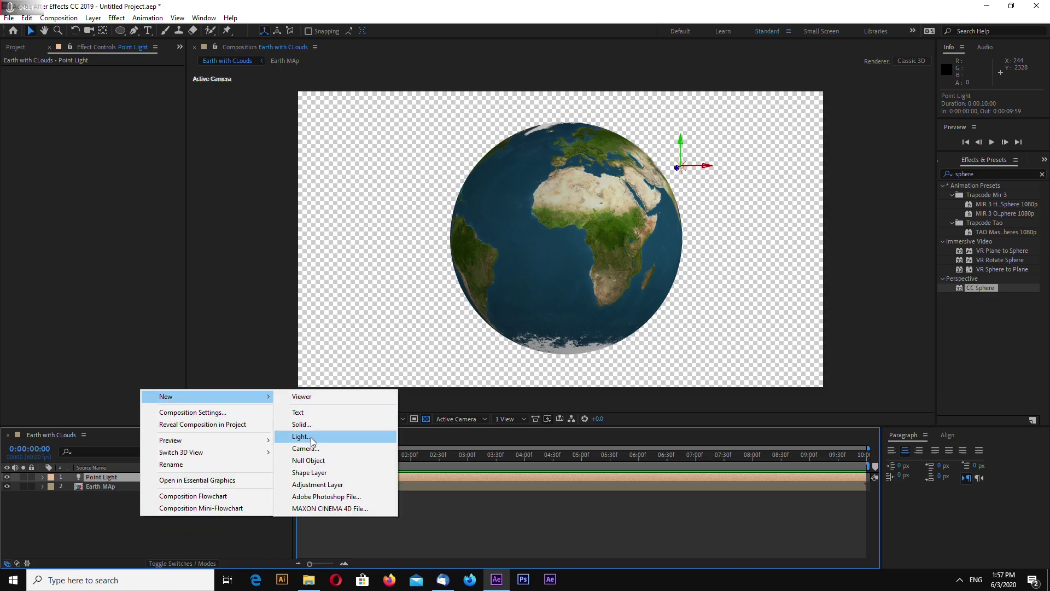
{"action": "left_click", "coordinate": [308, 448]}
{"action": "left_click", "coordinate": [596, 188]}
{"action": "left_click", "coordinate": [630, 408]}
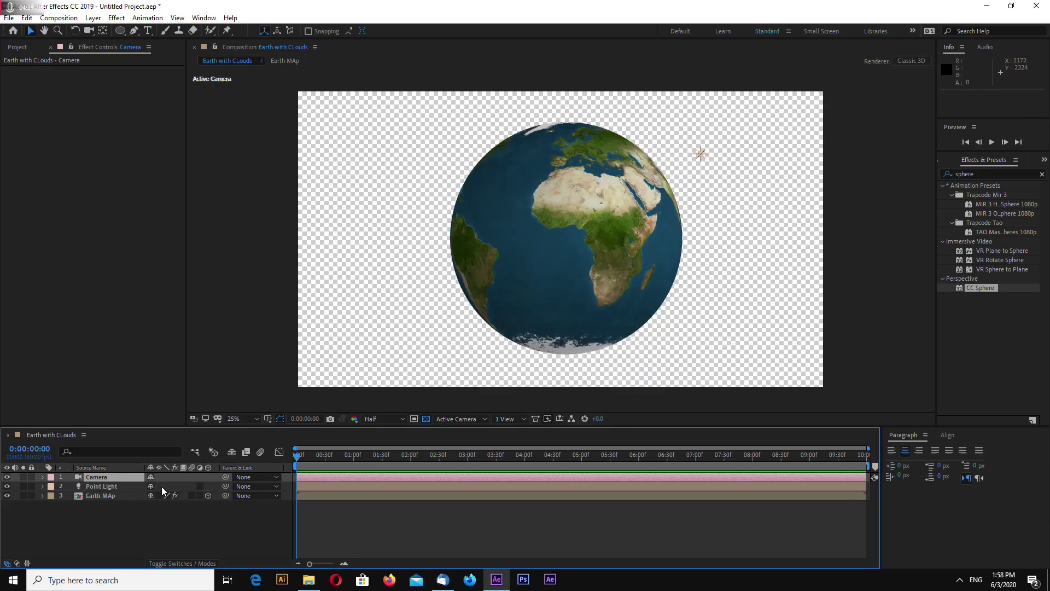
Step: Dolly the camera back with the camera tool so the earth appears smaller
{"action": "left_click", "coordinate": [146, 535]}
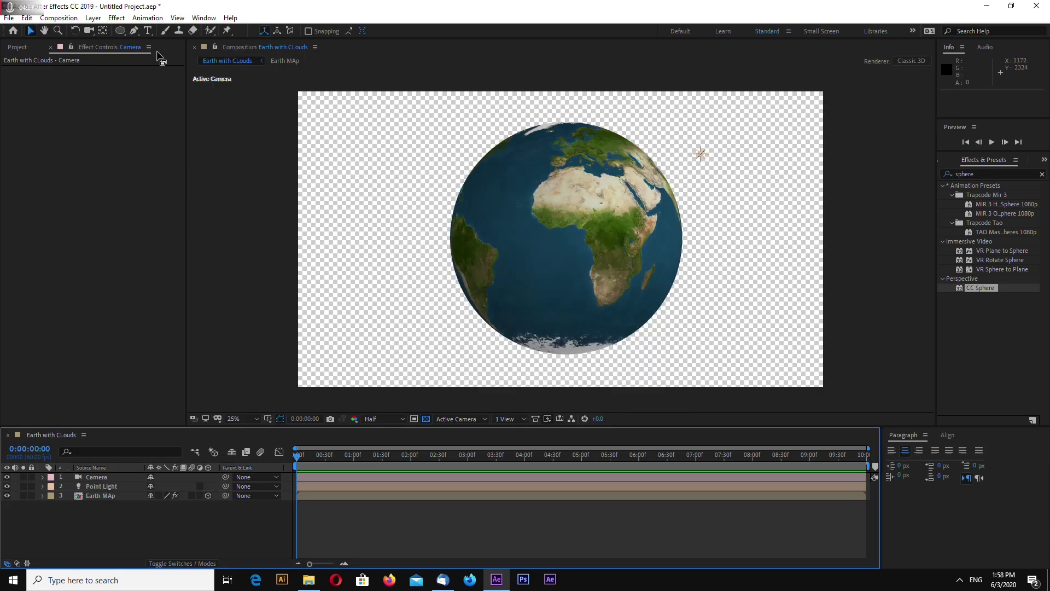
{"action": "left_click", "coordinate": [89, 30]}
{"action": "left_click_drag", "start_coordinate": [558, 221], "coordinate": [509, 257]}
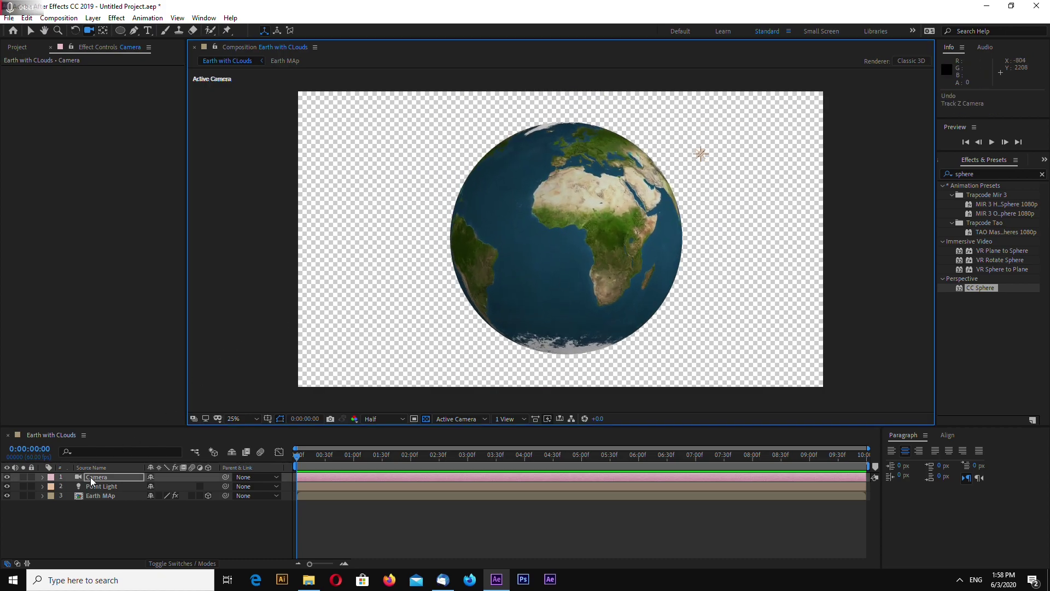
Step: Inspect the Earth MAp sphere's light settings and select the Point Light layer
{"action": "left_click", "coordinate": [110, 506]}
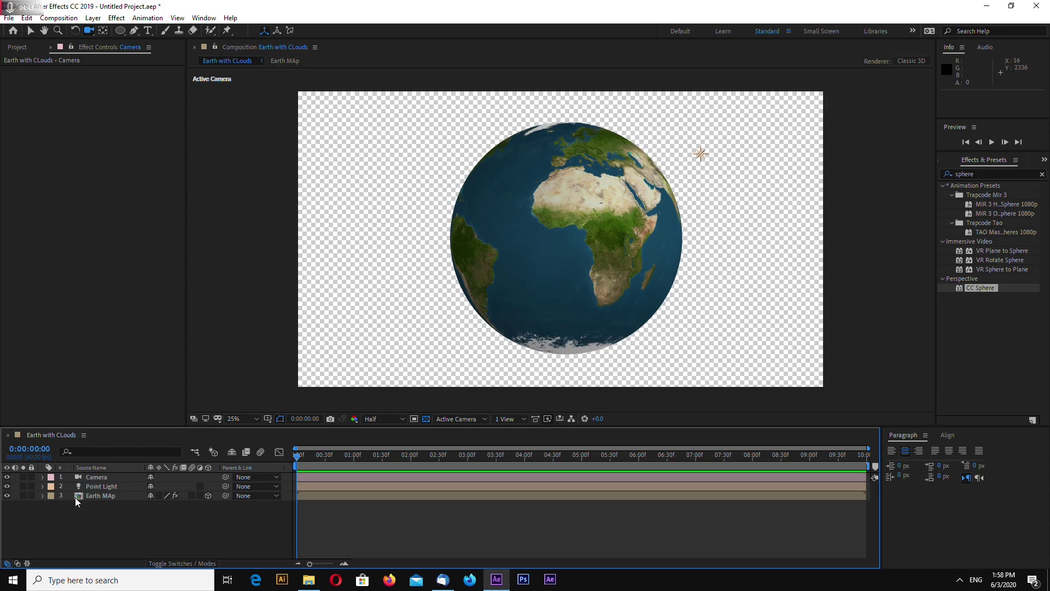
{"action": "left_click", "coordinate": [93, 497]}
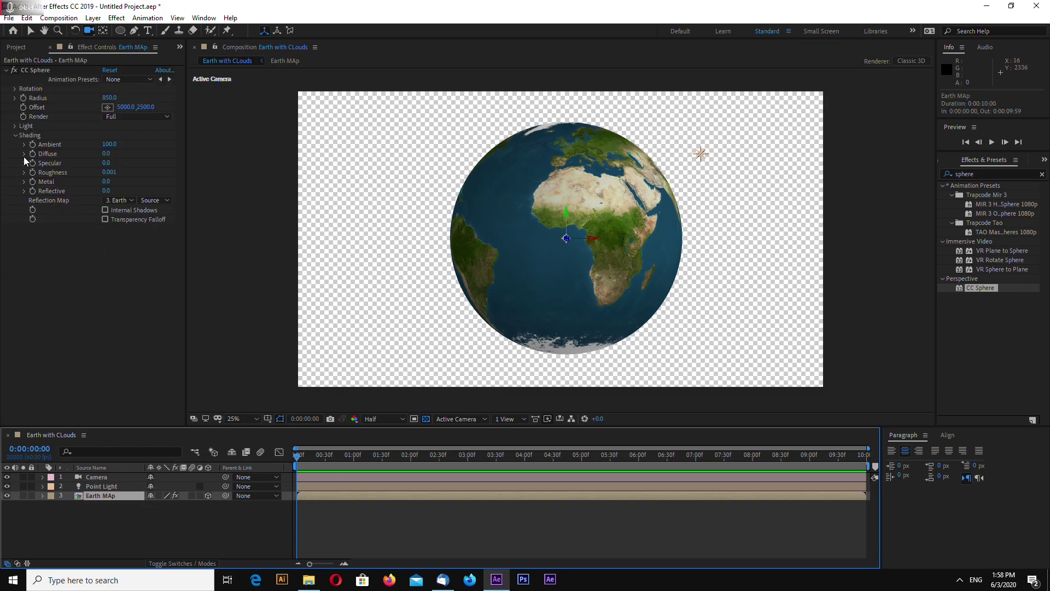
{"action": "left_click", "coordinate": [15, 126]}
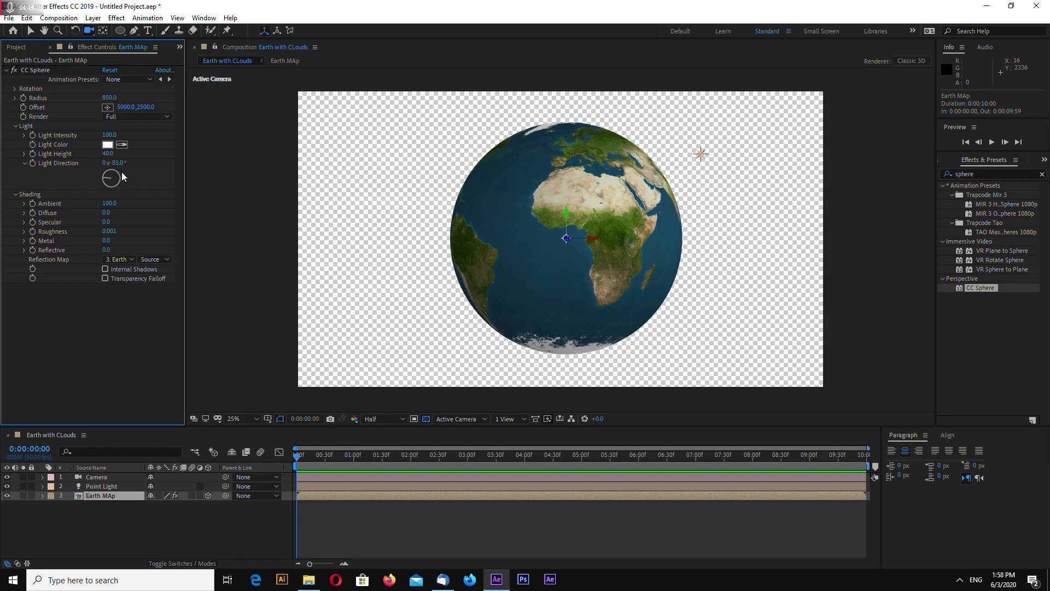
{"action": "left_click", "coordinate": [96, 486]}
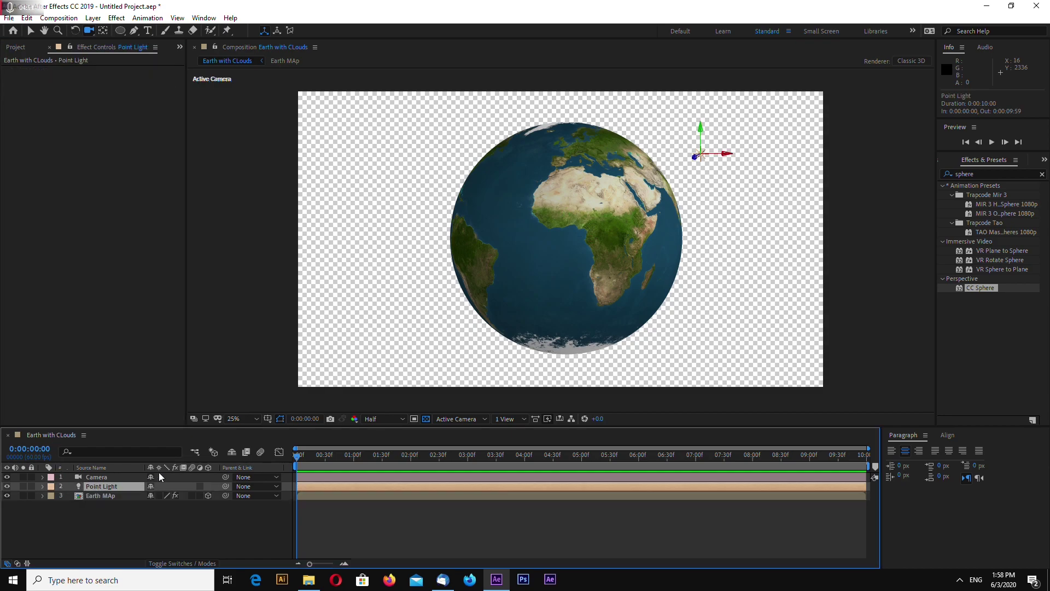
Step: Set the Point Light's Radius to 1300 under Light Options
{"action": "left_click", "coordinate": [42, 487]}
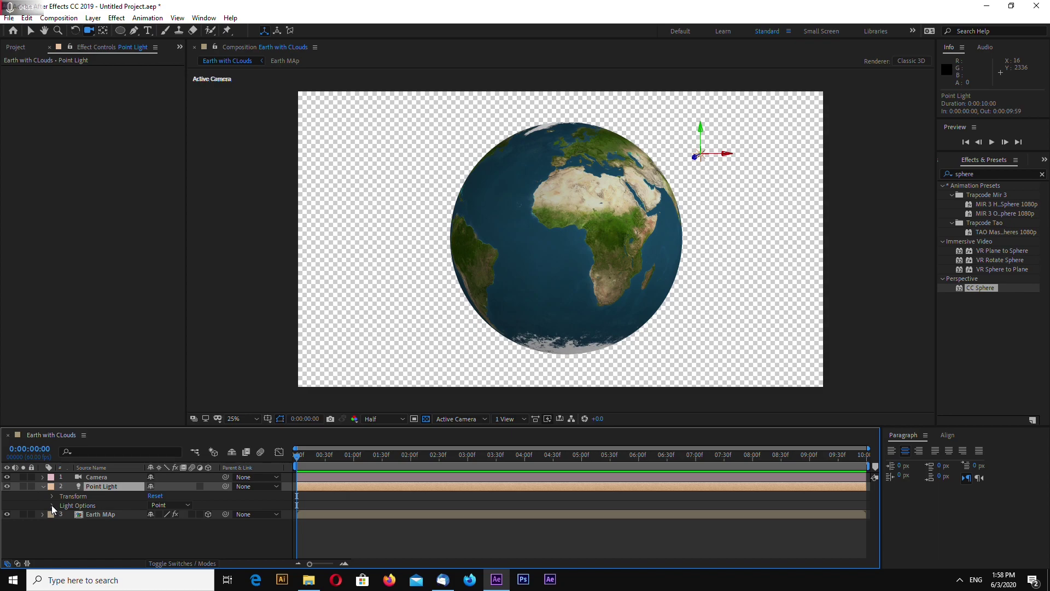
{"action": "left_click", "coordinate": [52, 505]}
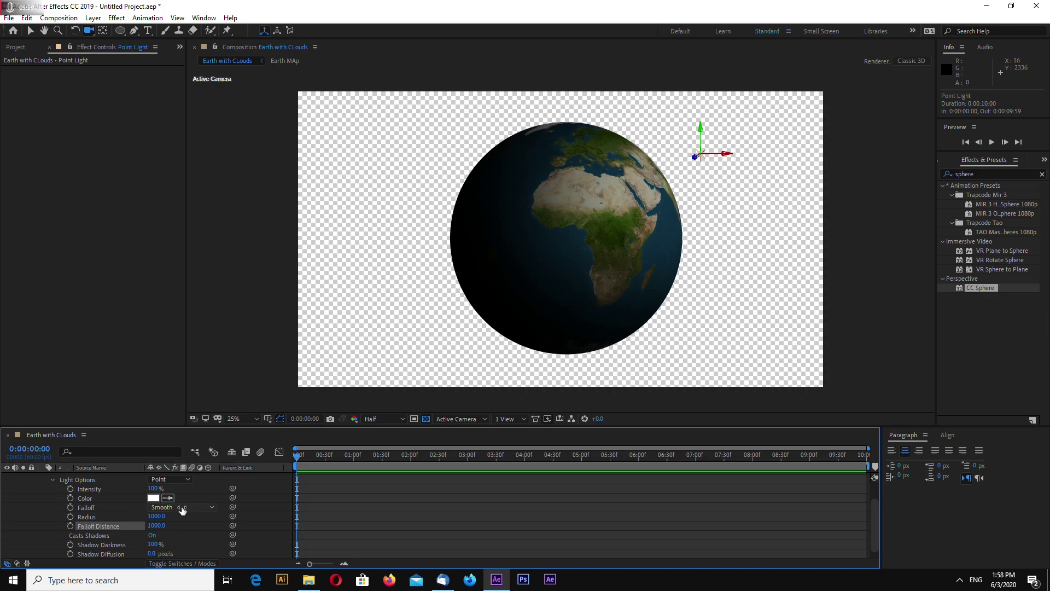
{"action": "left_click", "coordinate": [156, 516]}
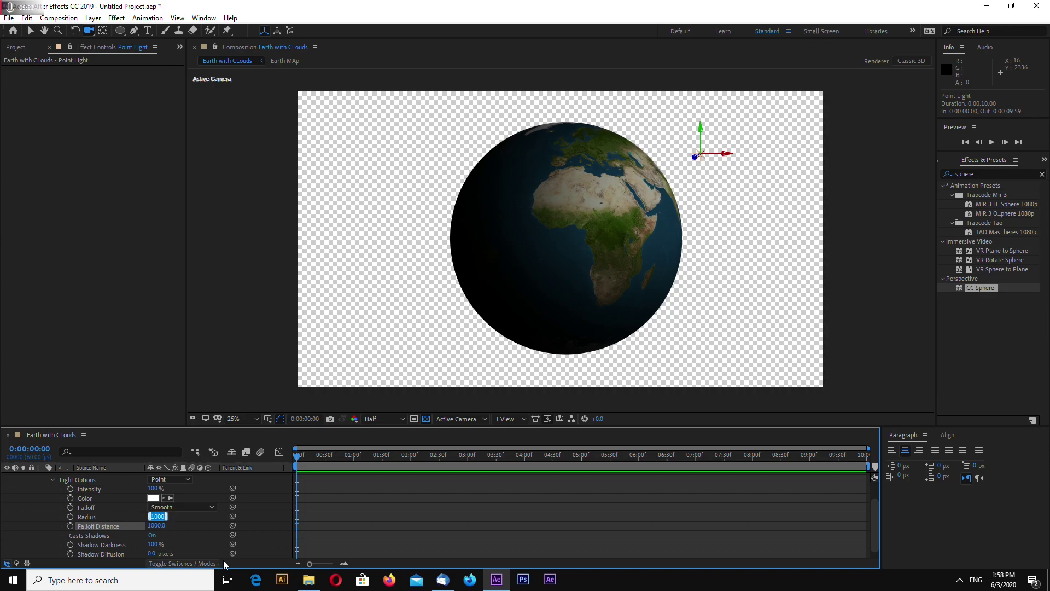
{"action": "type", "text": "1500"}
{"action": "key", "text": "Return"}
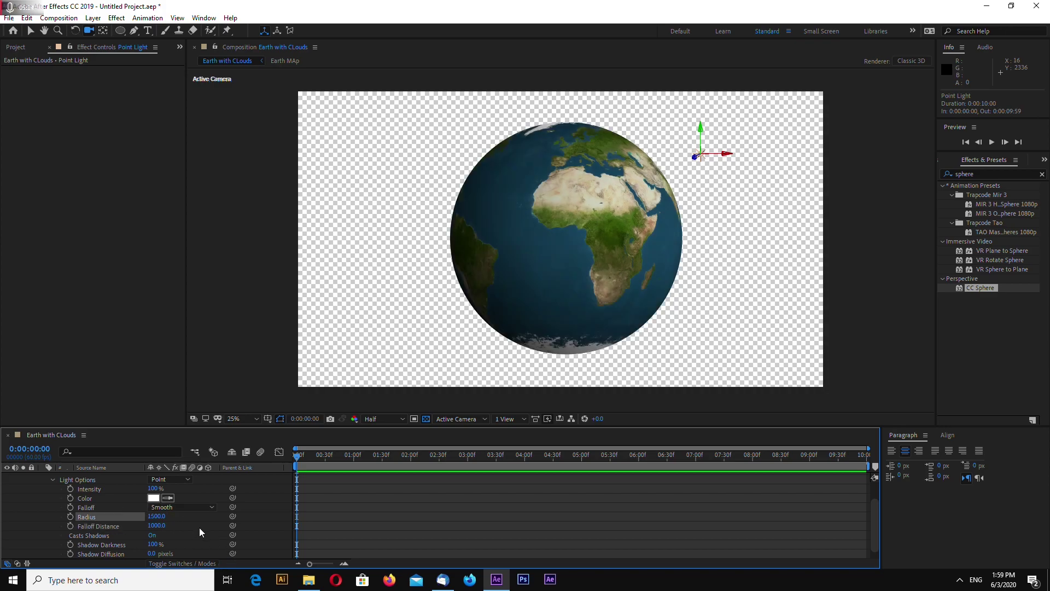
{"action": "type", "text": "1300"}
{"action": "key", "text": "Return"}
Step: Set the Point Light's Falloff Distance to 1300 and collapse the layer
{"action": "left_click", "coordinate": [157, 525]}
{"action": "type", "text": "1300"}
{"action": "key", "text": "Return"}
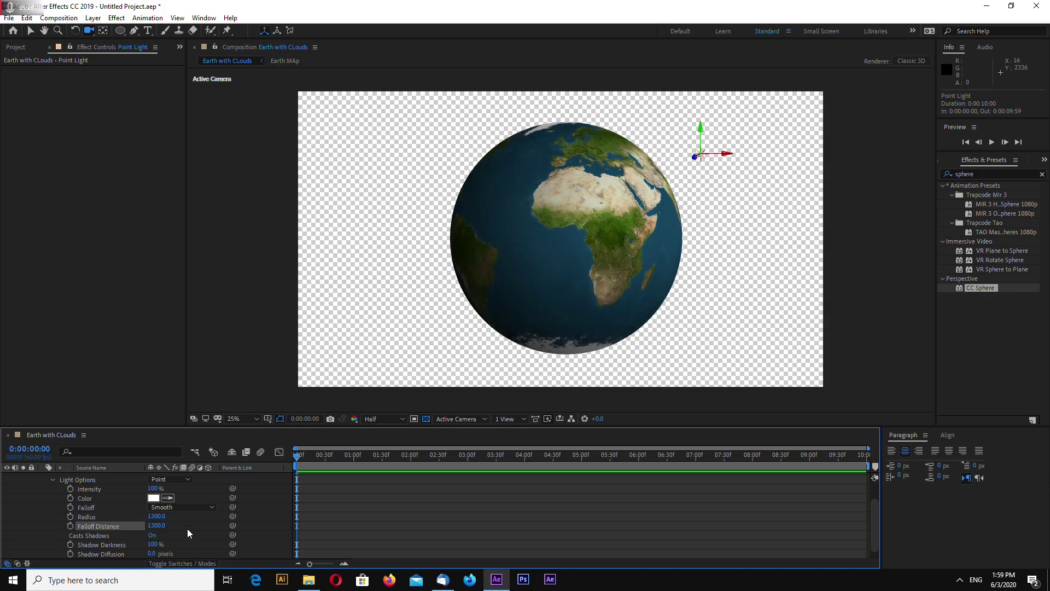
{"action": "key", "text": "Return"}
{"action": "left_click", "coordinate": [52, 481]}
{"action": "left_click", "coordinate": [44, 488]}
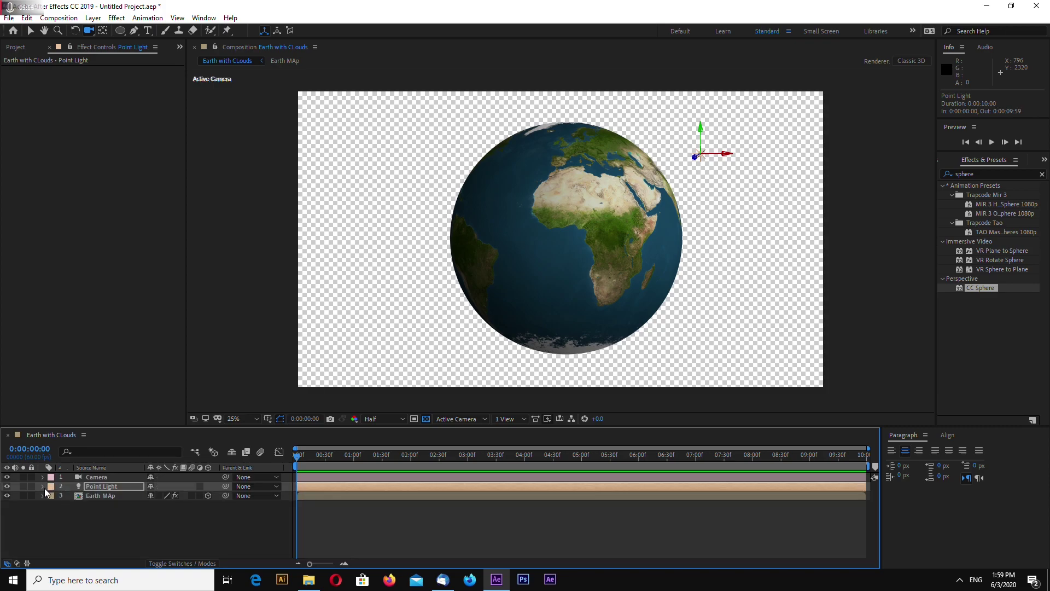
{"action": "left_click", "coordinate": [103, 517]}
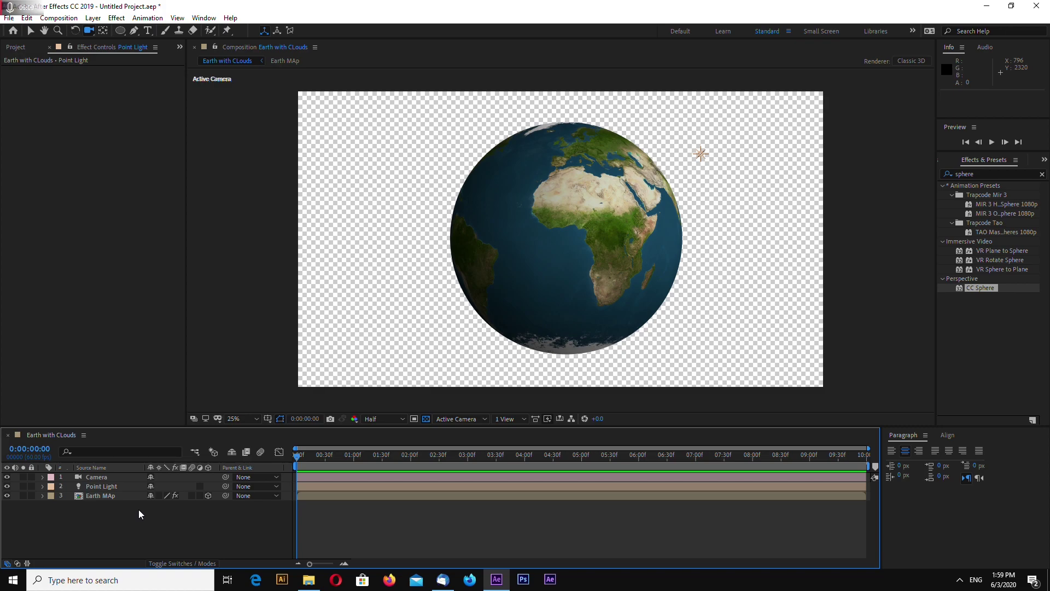
Step: Add Clouds Map below Point Light, apply CC Sphere and set its Radius to 850
{"action": "left_click", "coordinate": [16, 47]}
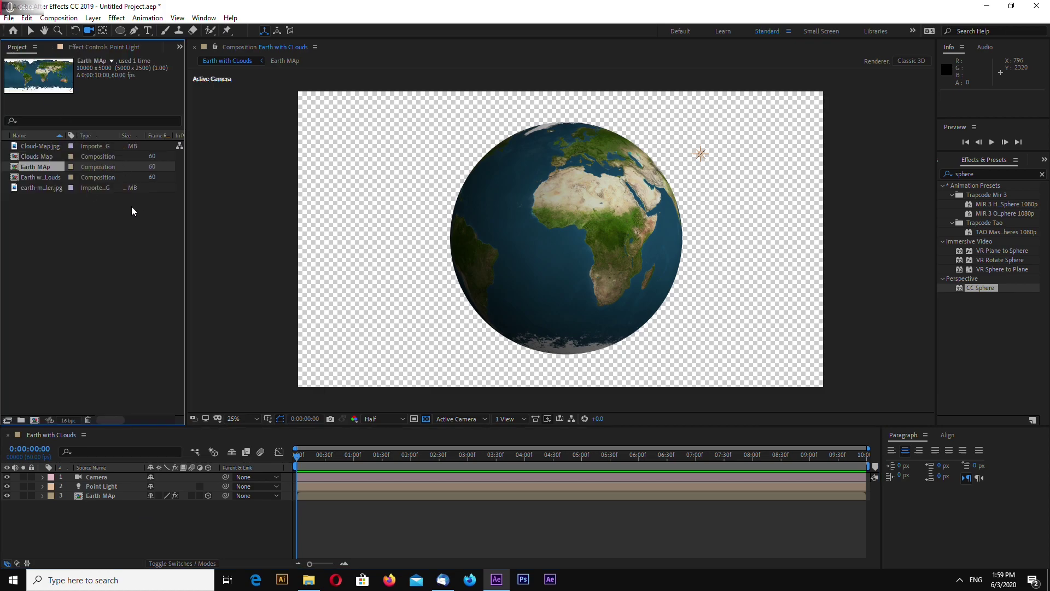
{"action": "left_click_drag", "start_coordinate": [49, 157], "coordinate": [81, 489]}
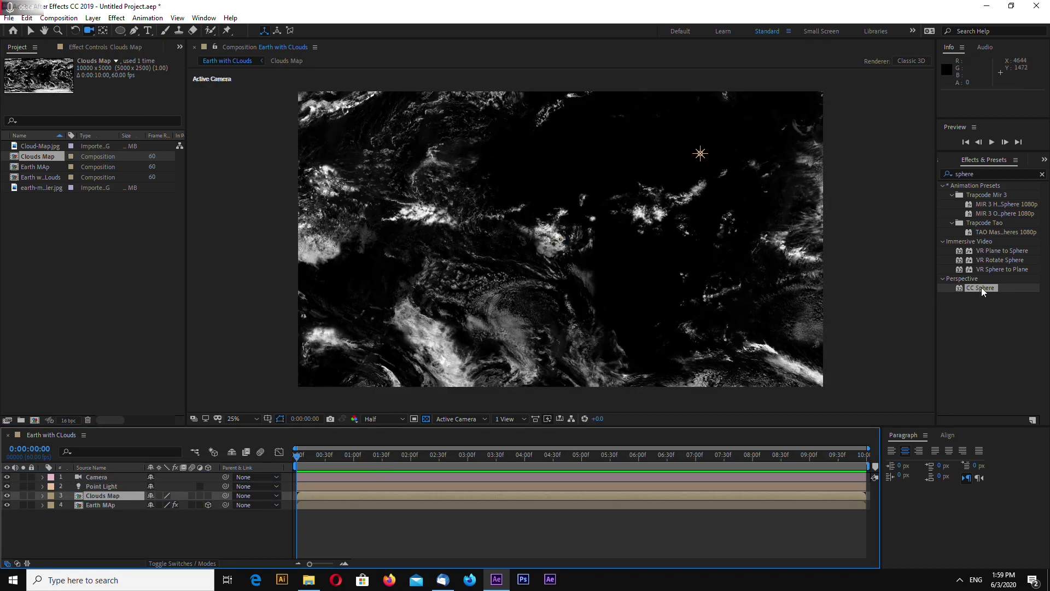
{"action": "left_click_drag", "start_coordinate": [979, 289], "coordinate": [88, 497]}
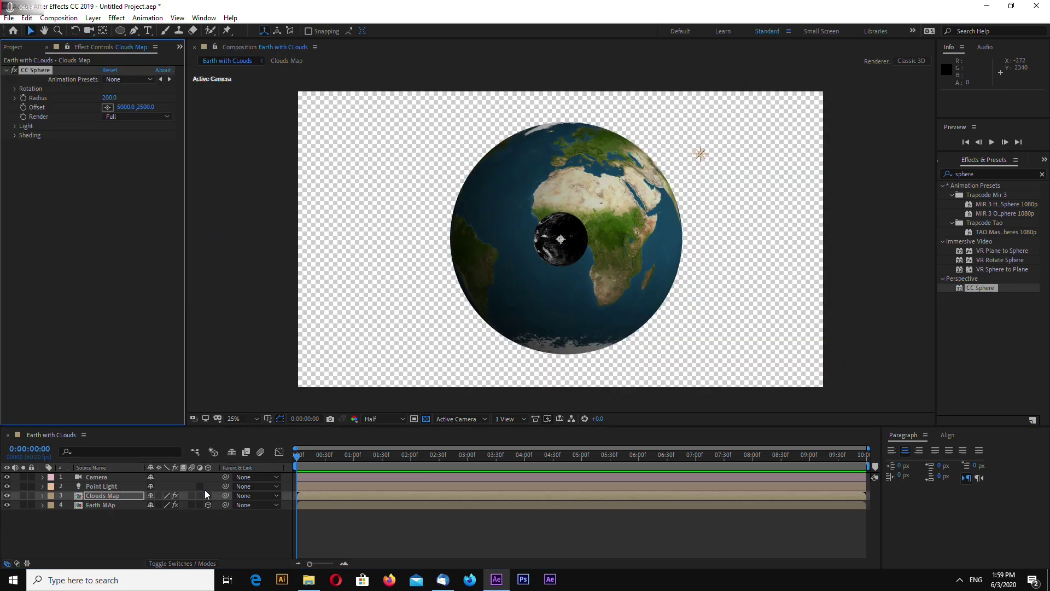
{"action": "left_click", "coordinate": [108, 99]}
{"action": "type", "text": "850"}
{"action": "key", "text": "Return"}
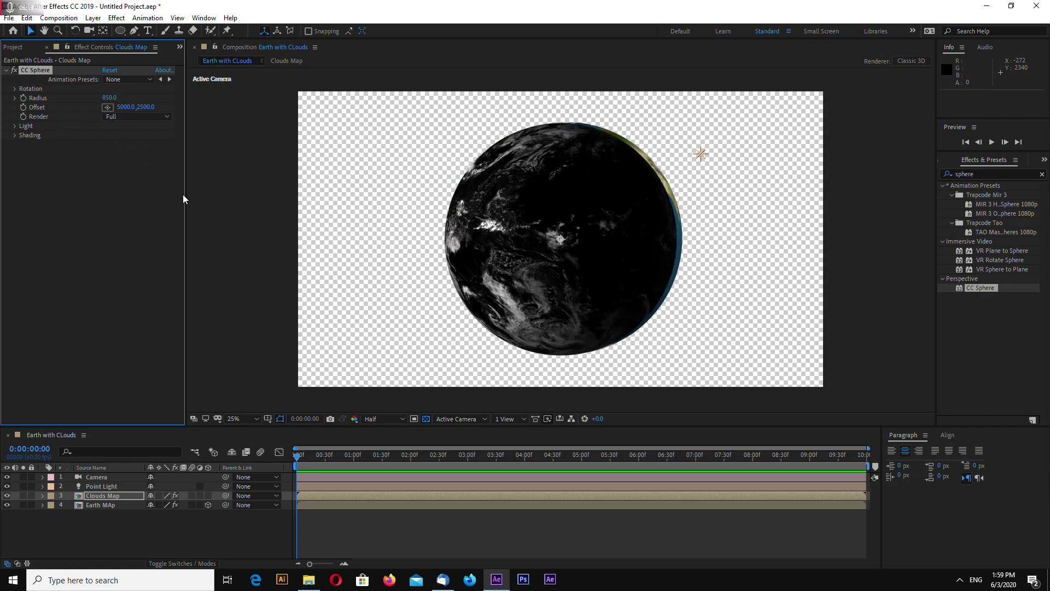
{"action": "left_click", "coordinate": [437, 303]}
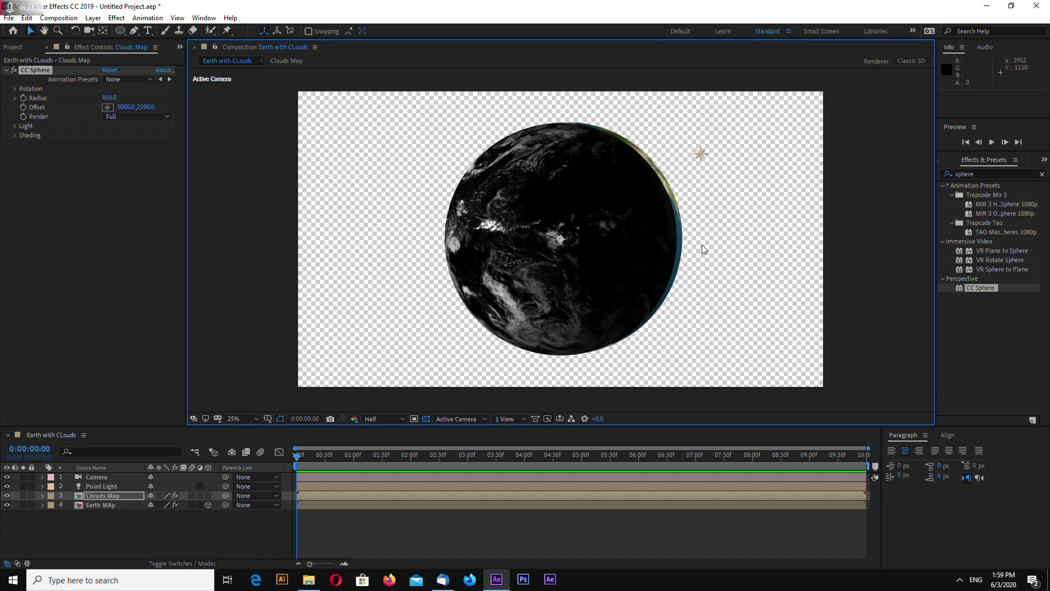
{"action": "left_click_drag", "start_coordinate": [607, 248], "coordinate": [549, 283]}
{"action": "key", "text": "ctrl+z"}
Step: Reveal both layers' Position and set Earth MAp's Y position to 1080
{"action": "key", "text": "p"}
{"action": "left_click", "coordinate": [106, 514]}
{"action": "key", "text": "p"}
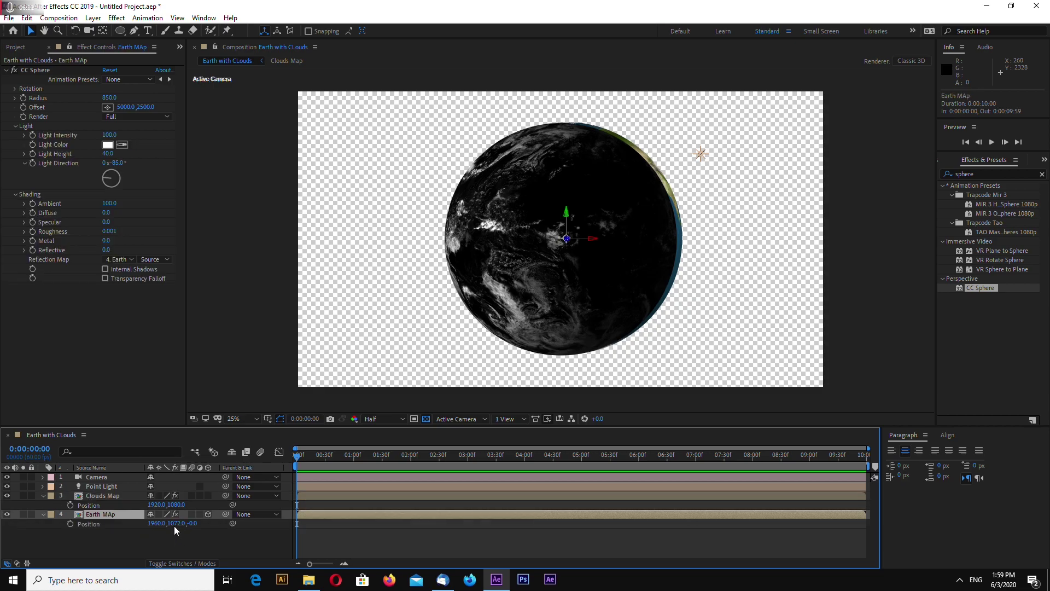
{"action": "left_click", "coordinate": [177, 524]}
{"action": "type", "text": "1080"}
{"action": "key", "text": "Return"}
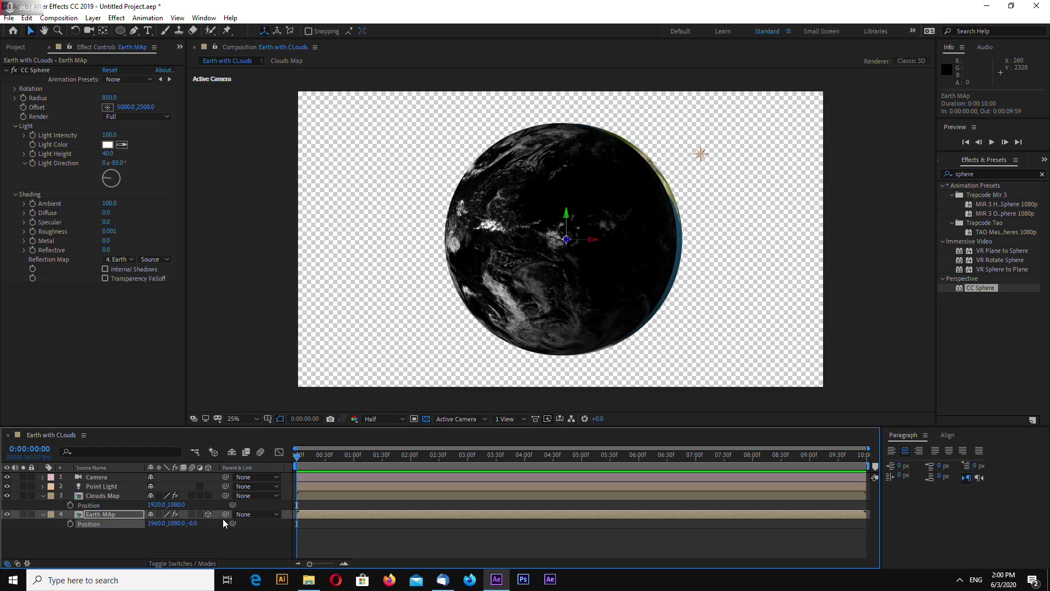
{"action": "left_click", "coordinate": [194, 524]}
{"action": "key", "text": "Return"}
Step: Make Clouds Map a 3D layer and settle Earth MAp's position at 1924, 1080, 0
{"action": "left_click", "coordinate": [208, 496]}
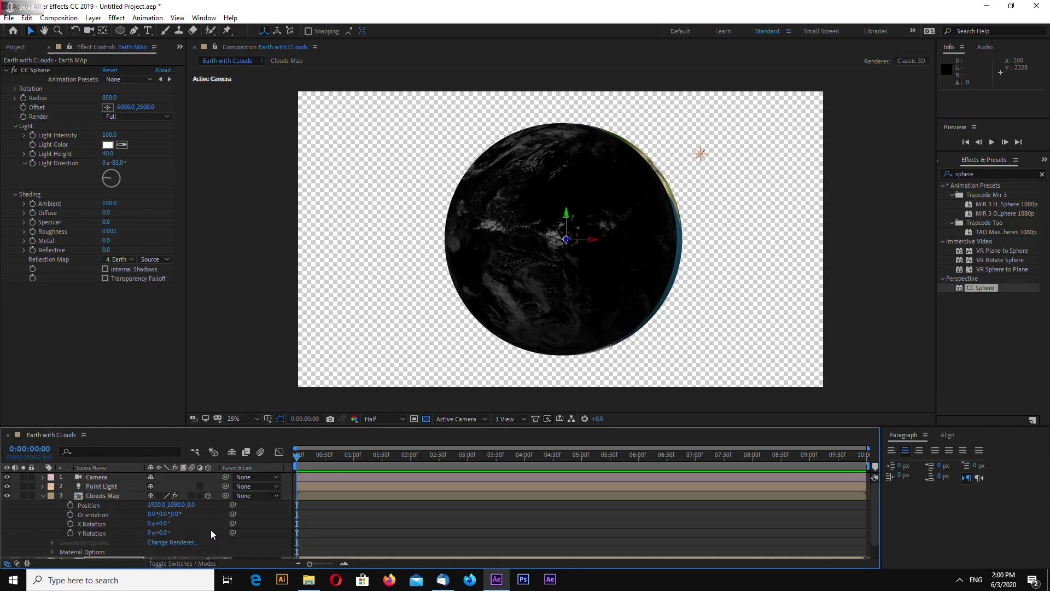
{"action": "left_click_drag", "start_coordinate": [594, 244], "coordinate": [586, 245]}
{"action": "left_click", "coordinate": [46, 497]}
{"action": "left_click", "coordinate": [42, 495]}
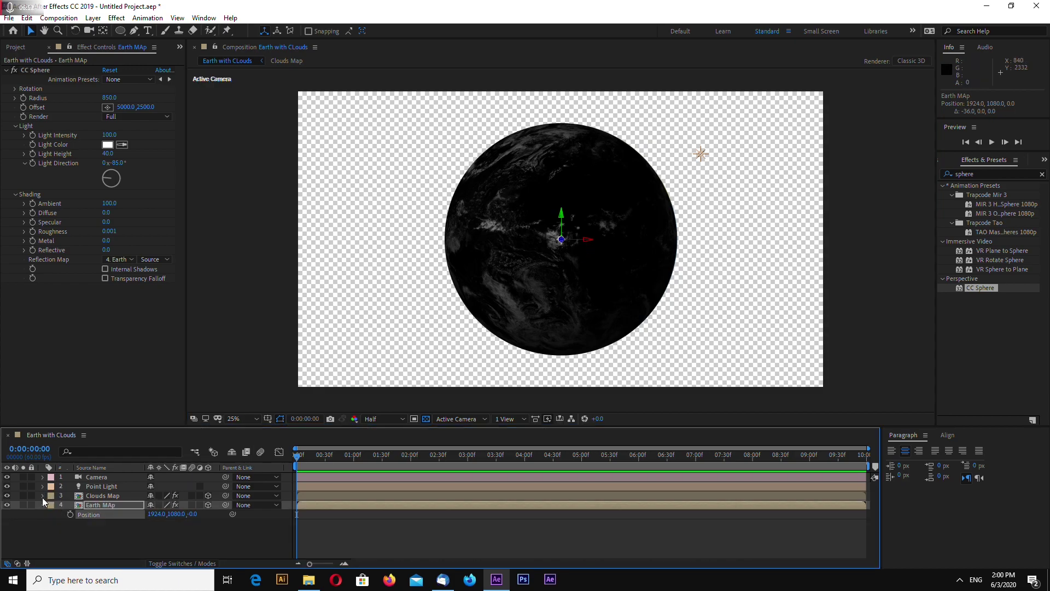
{"action": "left_click", "coordinate": [192, 514]}
{"action": "type", "text": "-0"}
{"action": "key", "text": "Return"}
{"action": "left_click", "coordinate": [135, 524]}
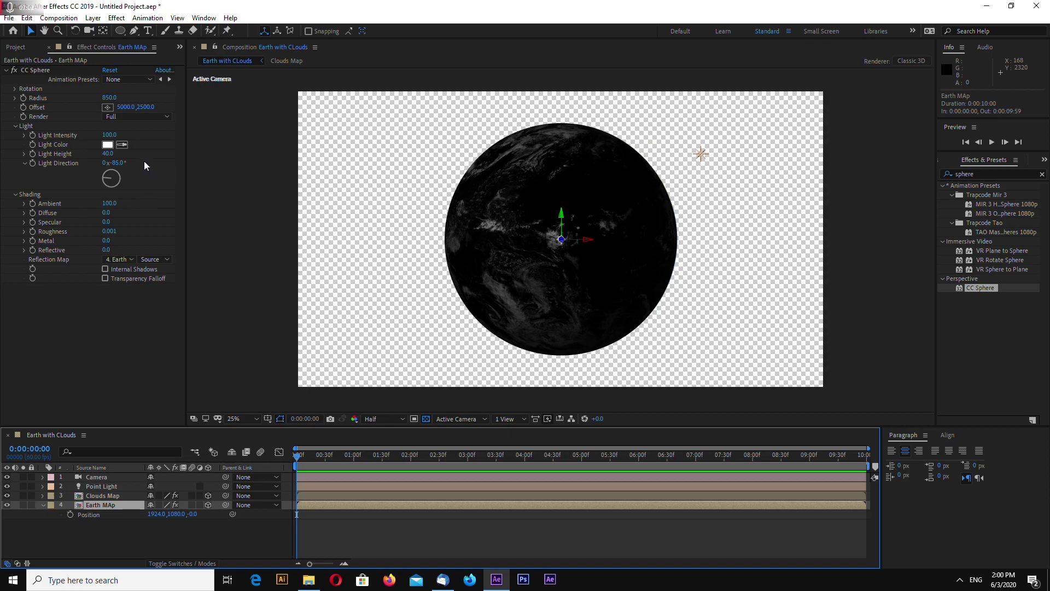
{"action": "left_click", "coordinate": [15, 125]}
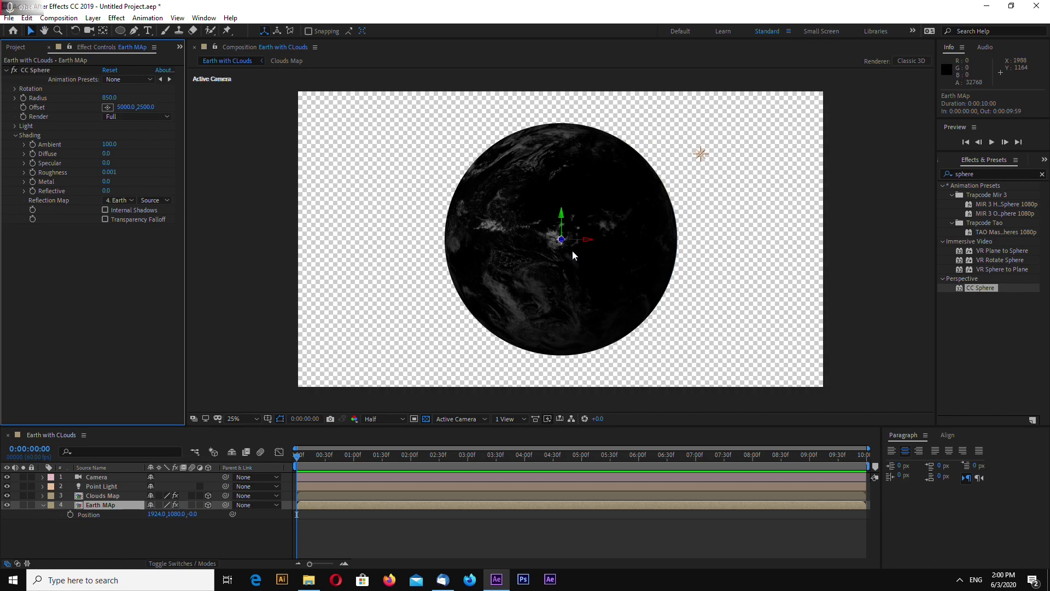
Step: Set Clouds Map's CC Sphere Shading to Ambient 100, Diffuse 0, Specular 0 and Metal 0
{"action": "left_click", "coordinate": [103, 495]}
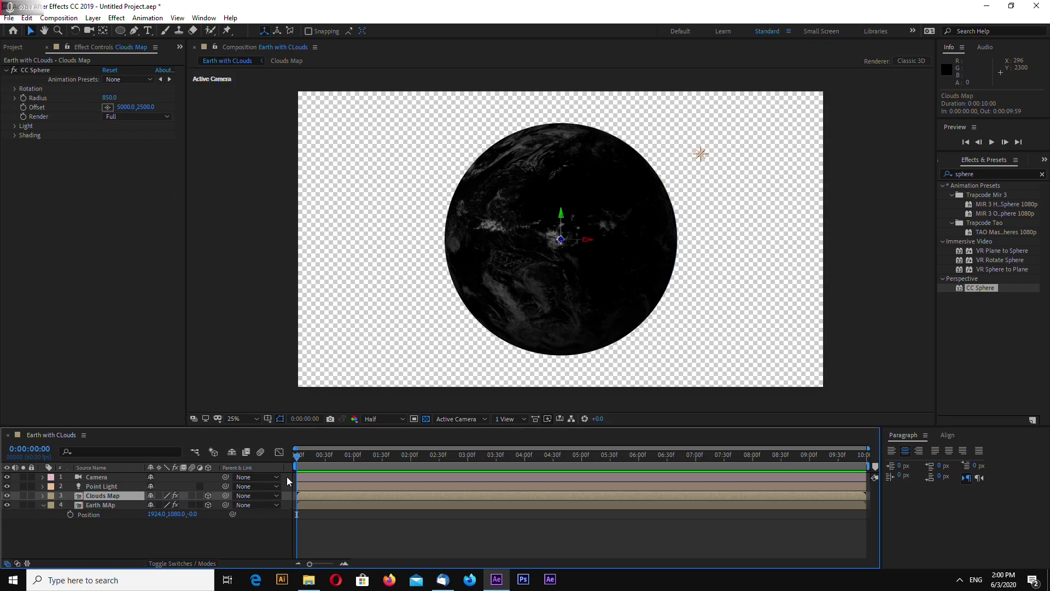
{"action": "left_click", "coordinate": [14, 135]}
{"action": "left_click", "coordinate": [111, 145]}
{"action": "type", "text": "1000"}
{"action": "left_click", "coordinate": [142, 170]}
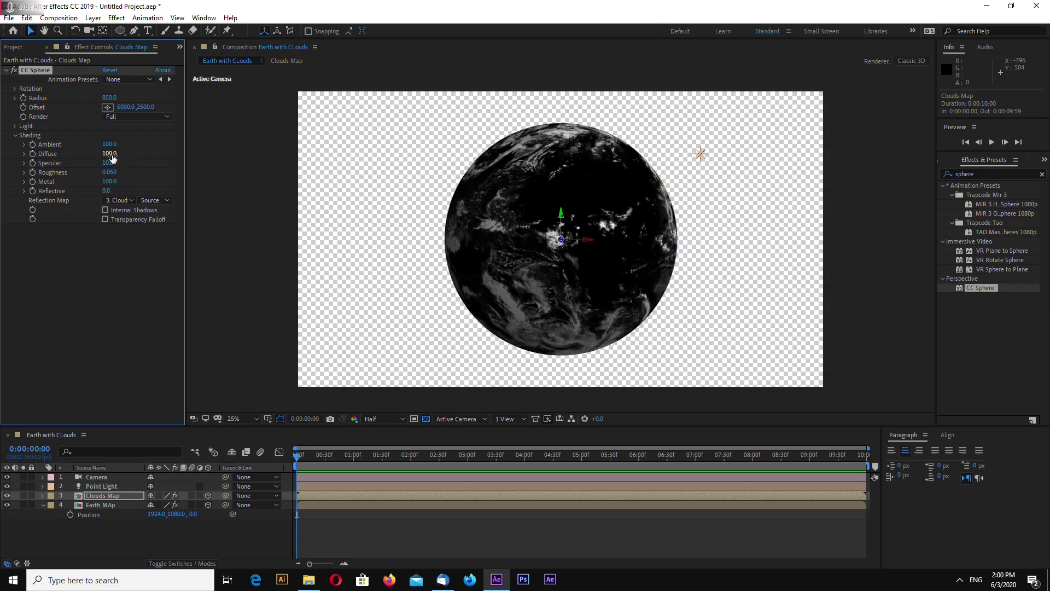
{"action": "left_click", "coordinate": [110, 162]}
{"action": "type", "text": "0"}
{"action": "left_click", "coordinate": [107, 181]}
{"action": "type", "text": "0"}
{"action": "left_click", "coordinate": [192, 237]}
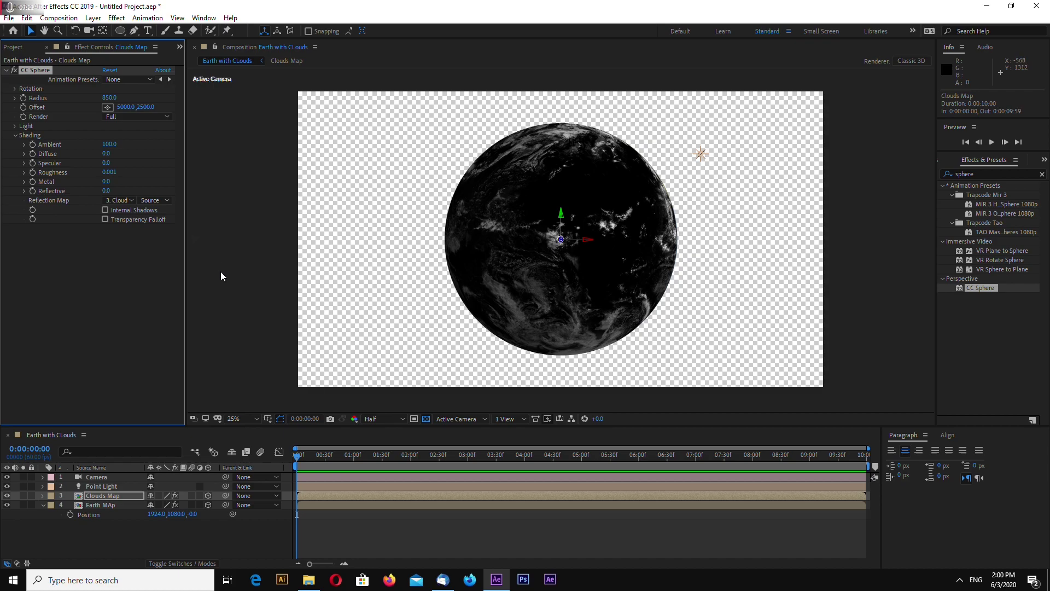
Step: Check the Clouds Map blending mode, then return the timeline to the Switches columns
{"action": "left_click", "coordinate": [178, 563]}
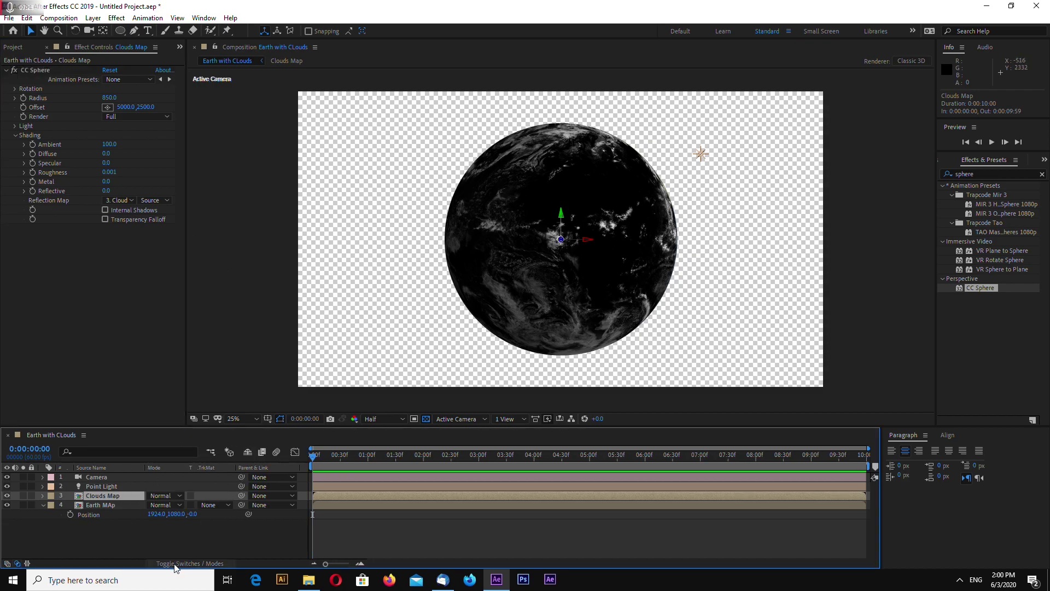
{"action": "left_click", "coordinate": [164, 496]}
{"action": "key", "text": "Escape"}
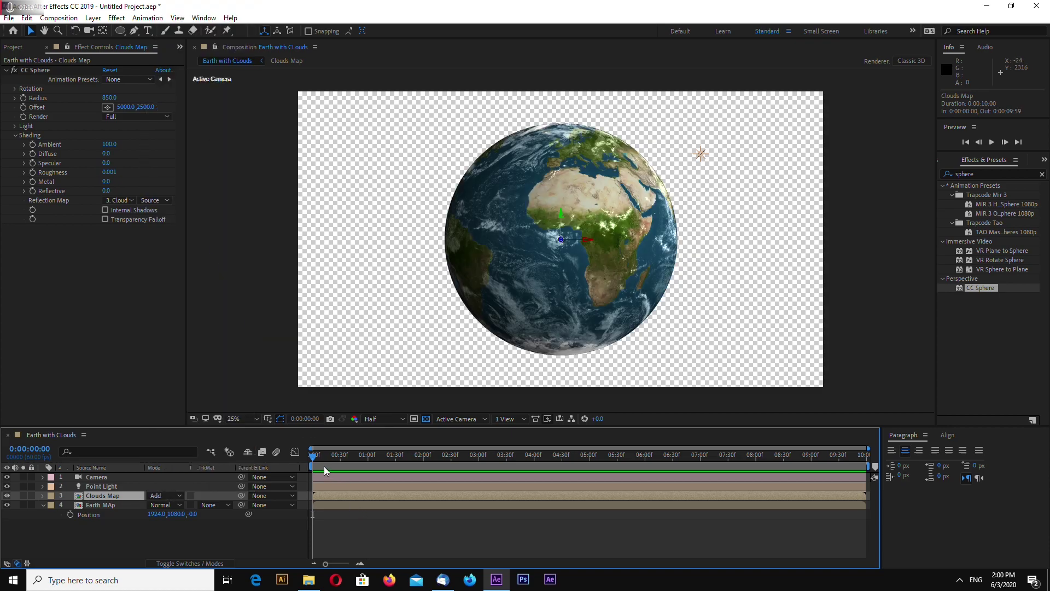
{"action": "left_click", "coordinate": [189, 563]}
{"action": "left_click", "coordinate": [107, 505]}
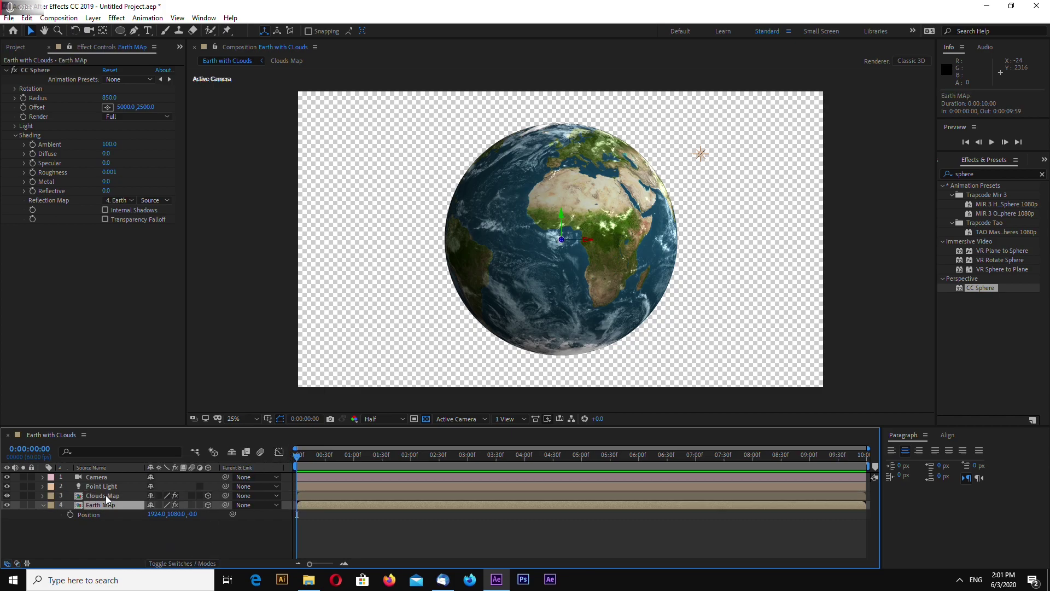
{"action": "left_click", "coordinate": [106, 495]}
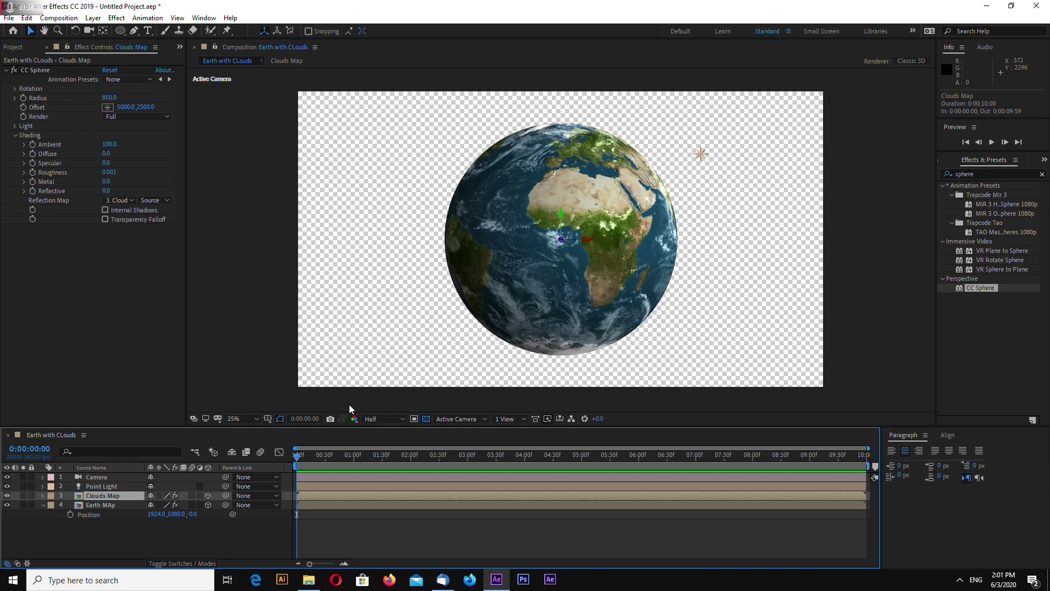
Step: Zoom and pan onto the globe and set the viewer resolution to Full
{"action": "scroll", "coordinate": [352, 404], "scroll_direction": "up", "scroll_amount": 2}
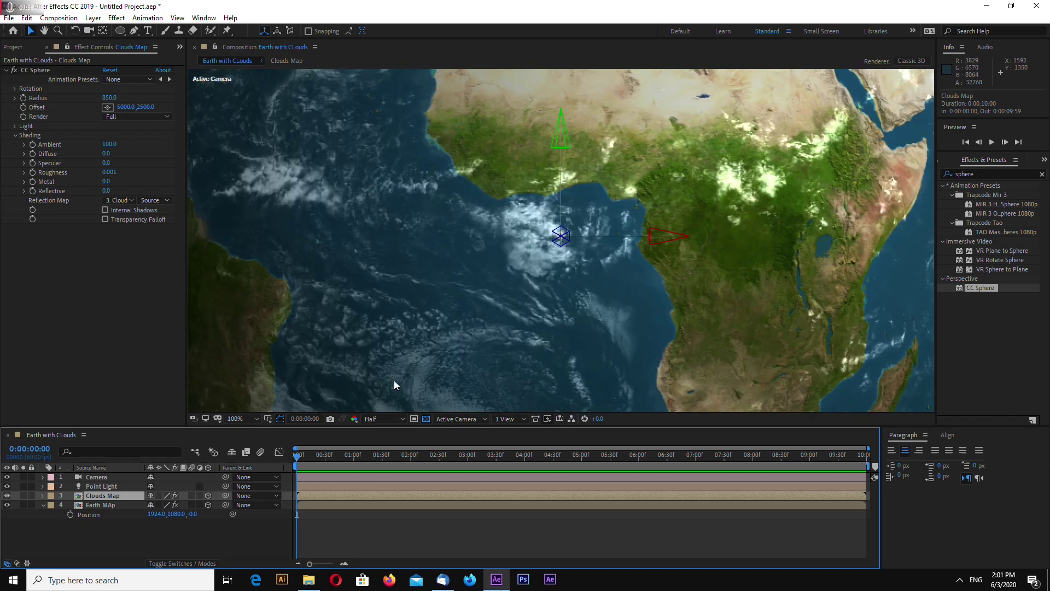
{"action": "scroll", "coordinate": [421, 381], "scroll_direction": "down", "scroll_amount": 1}
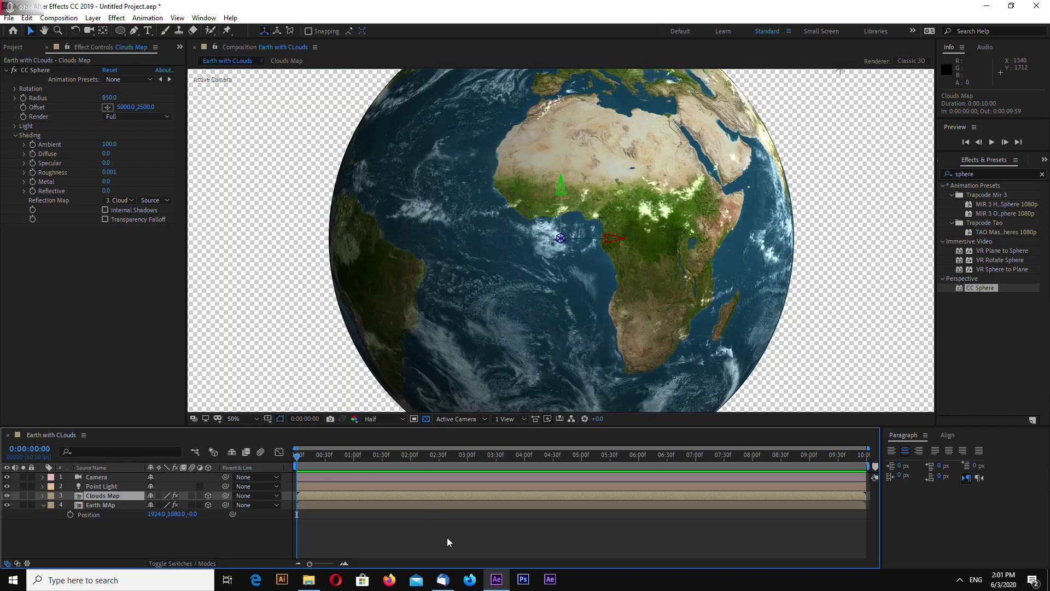
{"action": "left_click", "coordinate": [43, 30]}
{"action": "left_click_drag", "start_coordinate": [630, 237], "coordinate": [611, 235]}
{"action": "scroll", "coordinate": [611, 235], "scroll_direction": "up", "scroll_amount": 2}
{"action": "scroll", "coordinate": [540, 257], "scroll_direction": "up", "scroll_amount": 2}
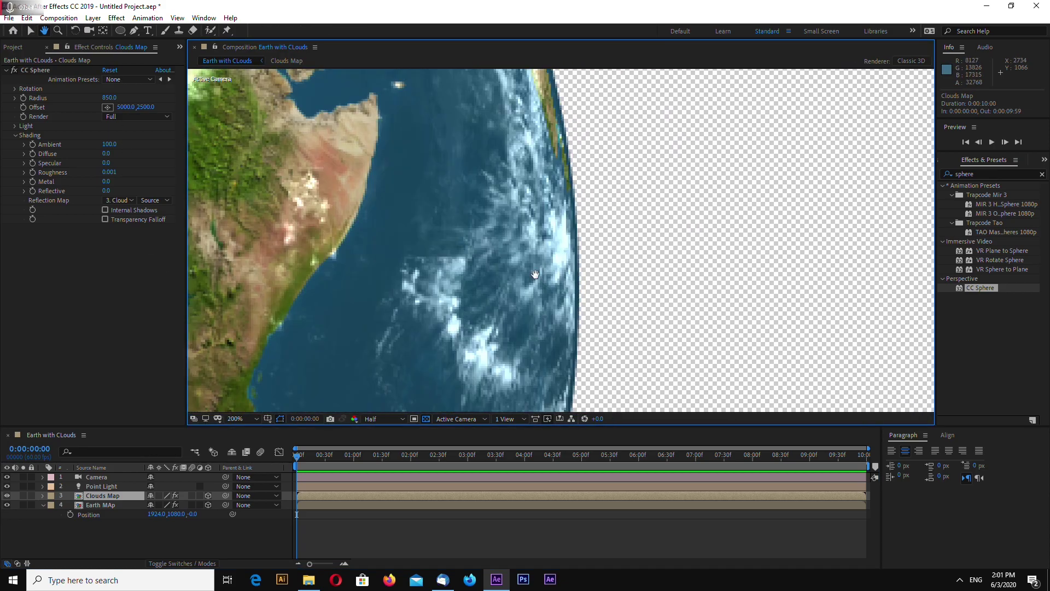
{"action": "left_click", "coordinate": [403, 419]}
{"action": "left_click", "coordinate": [383, 465]}
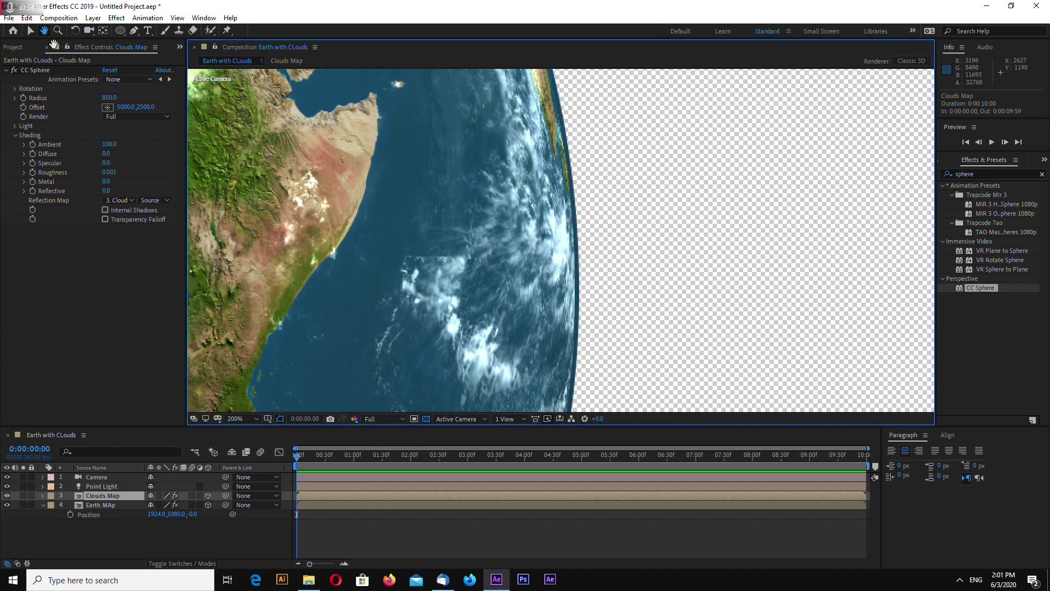
{"action": "left_click", "coordinate": [31, 31]}
Step: Nudge the Clouds Map layer 5 px right to X 1925, then zoom back out
{"action": "scroll", "coordinate": [363, 210], "scroll_direction": "down", "scroll_amount": 4}
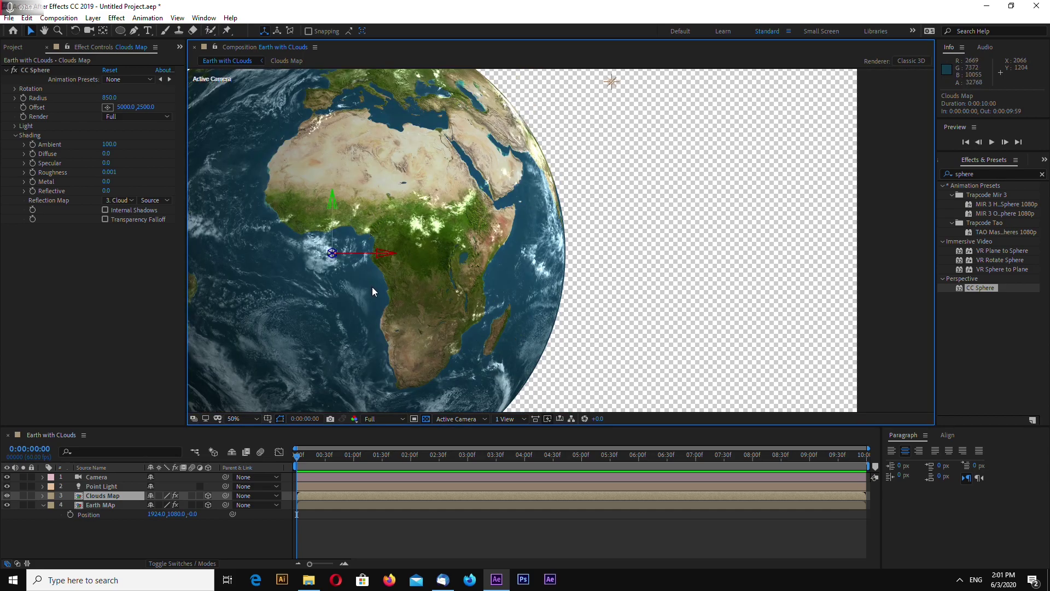
{"action": "key", "text": "period"}
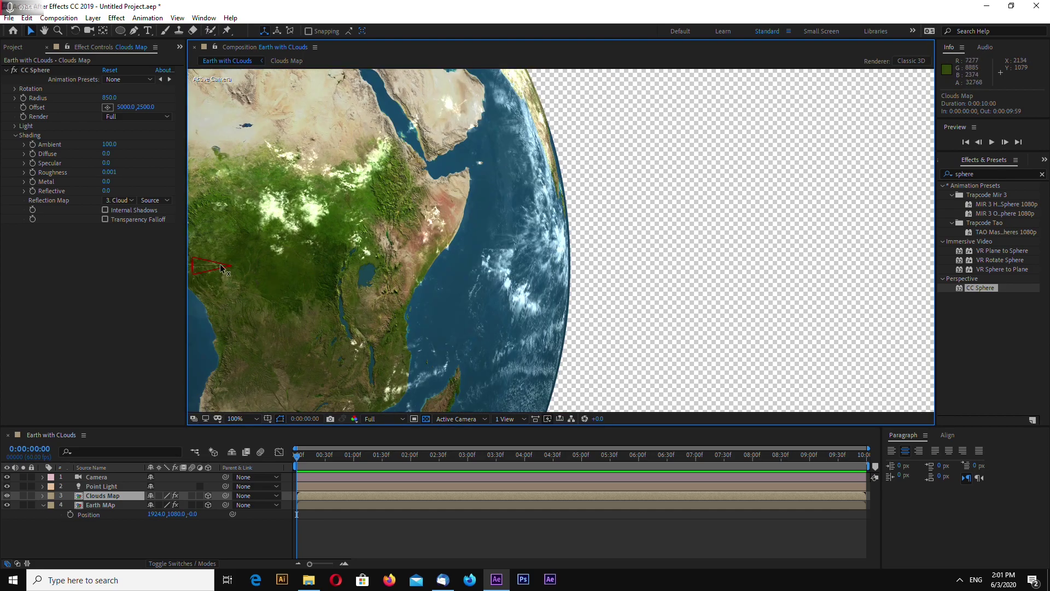
{"action": "left_click_drag", "start_coordinate": [219, 264], "coordinate": [222, 264]}
{"action": "scroll", "coordinate": [507, 290], "scroll_direction": "down", "scroll_amount": 2}
{"action": "scroll", "coordinate": [507, 291], "scroll_direction": "down", "scroll_amount": 2}
{"action": "scroll", "coordinate": [508, 291], "scroll_direction": "up", "scroll_amount": 2}
{"action": "scroll", "coordinate": [510, 290], "scroll_direction": "up", "scroll_amount": 2}
{"action": "scroll", "coordinate": [510, 290], "scroll_direction": "down", "scroll_amount": 4}
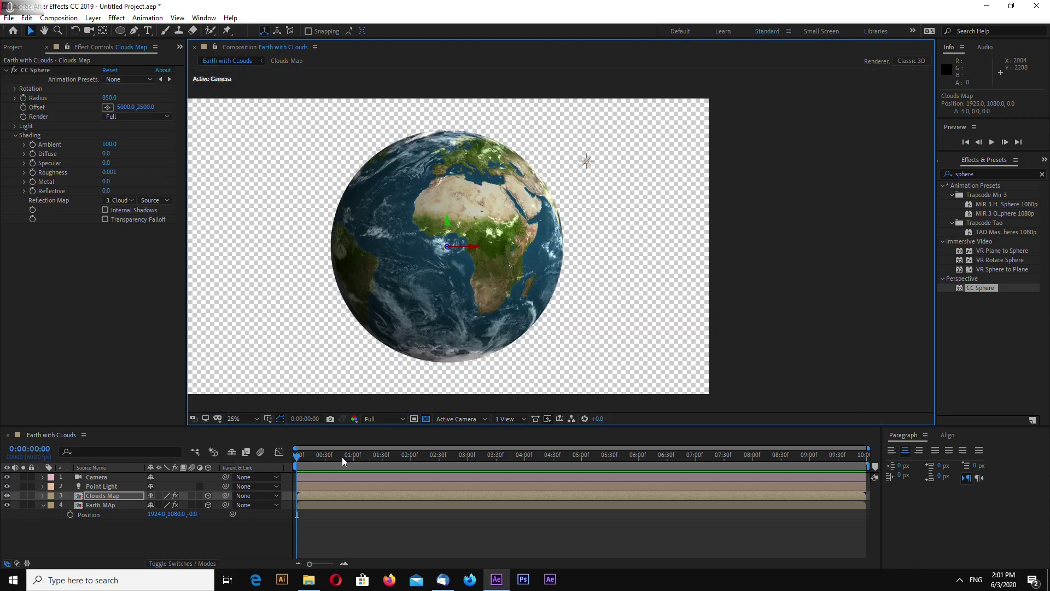
{"action": "left_click", "coordinate": [299, 460]}
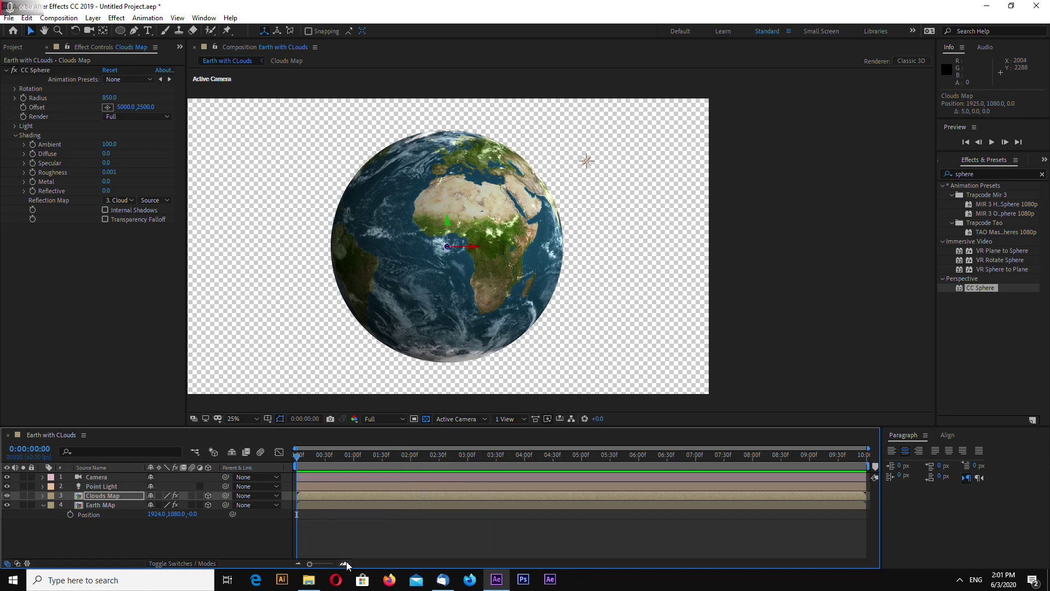
Step: Return the preview to Half resolution and expose Earth MAp's CC Sphere Rotation settings
{"action": "left_click", "coordinate": [379, 420]}
{"action": "left_click", "coordinate": [385, 468]}
{"action": "left_click_drag", "start_coordinate": [340, 426], "coordinate": [340, 425]}
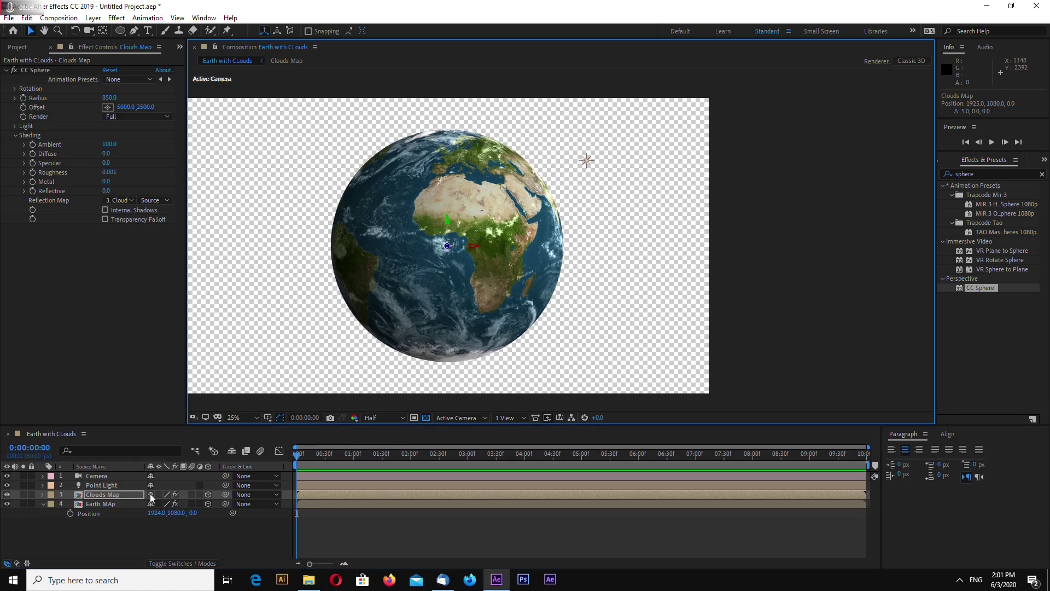
{"action": "left_click", "coordinate": [107, 503]}
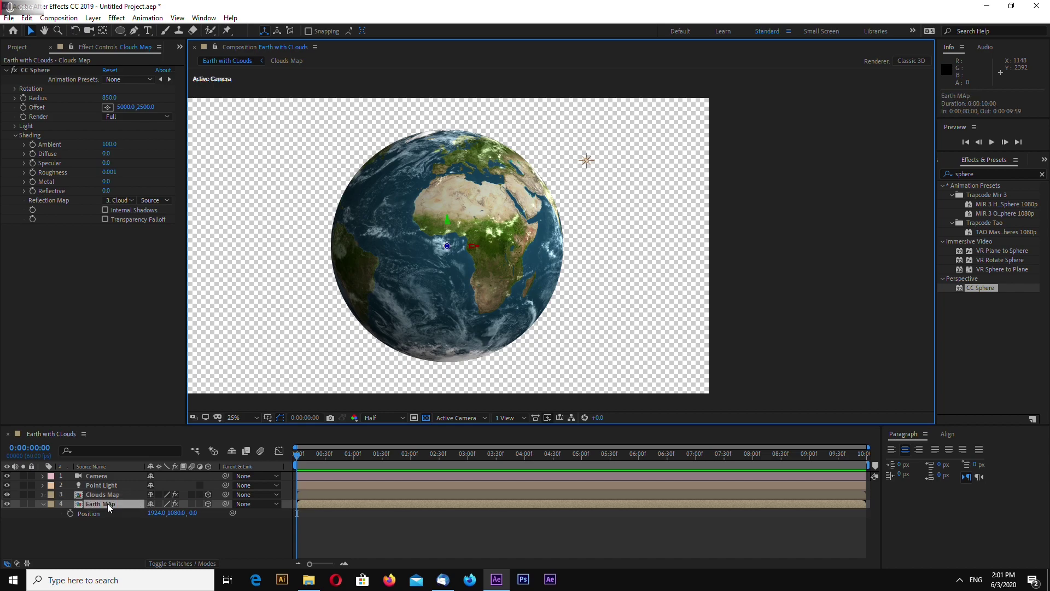
{"action": "left_click", "coordinate": [15, 135]}
{"action": "left_click", "coordinate": [14, 89]}
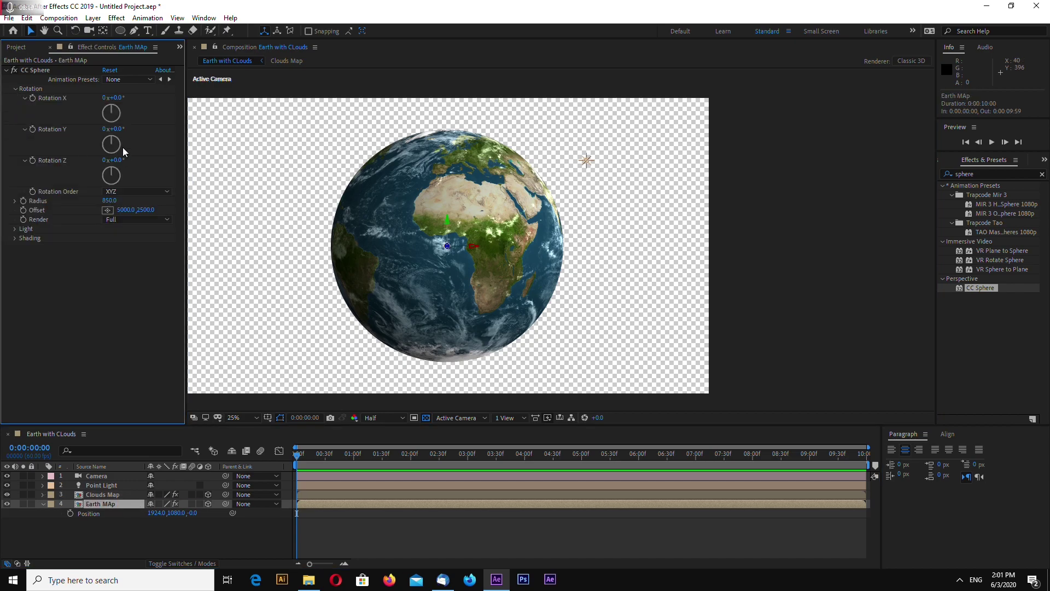
{"action": "left_click", "coordinate": [296, 455]}
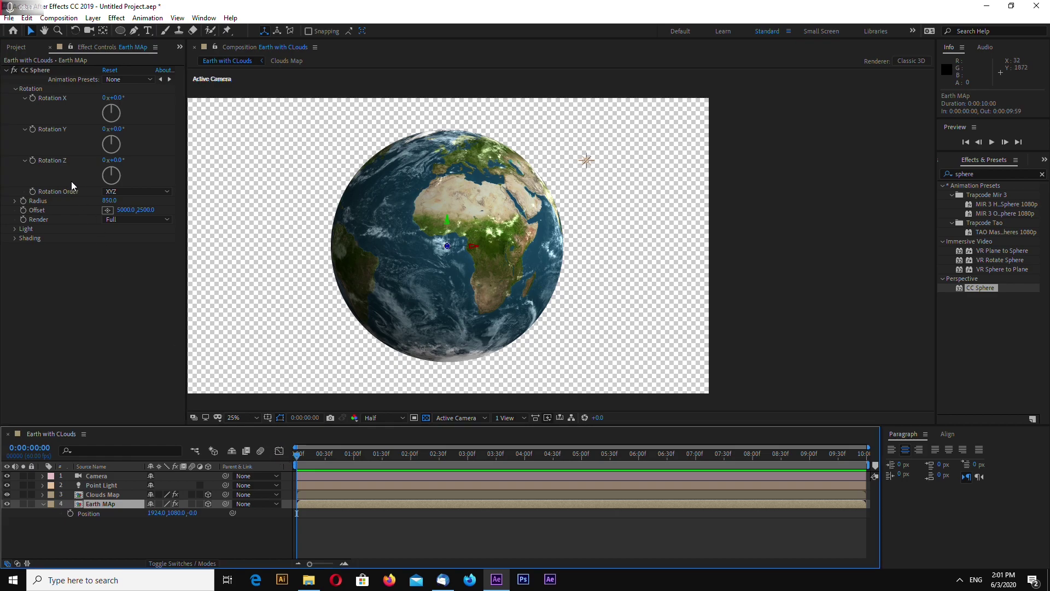
Step: Keyframe Earth MAp's Rotation Y from 0 at the start to 1x at 0:00:09:59
{"action": "left_click", "coordinate": [33, 129]}
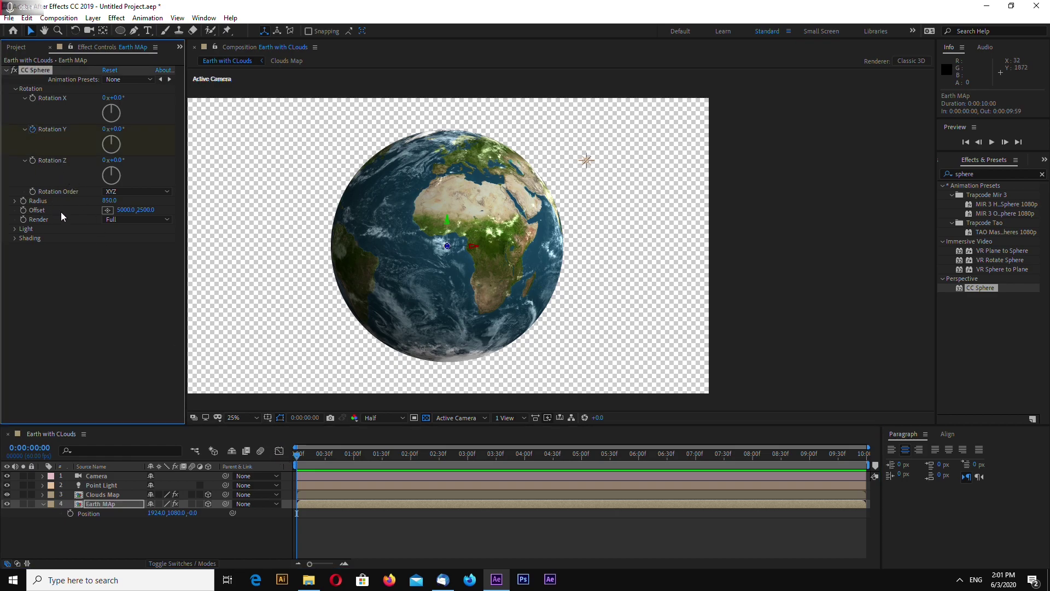
{"action": "left_click_drag", "start_coordinate": [297, 454], "coordinate": [940, 486]}
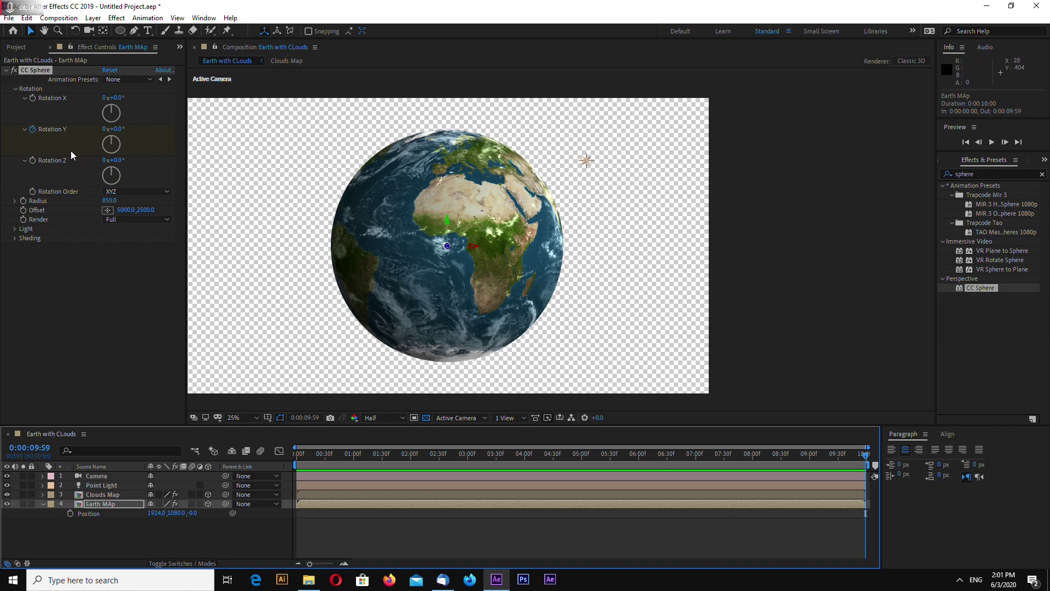
{"action": "left_click", "coordinate": [104, 129]}
{"action": "type", "text": "1"}
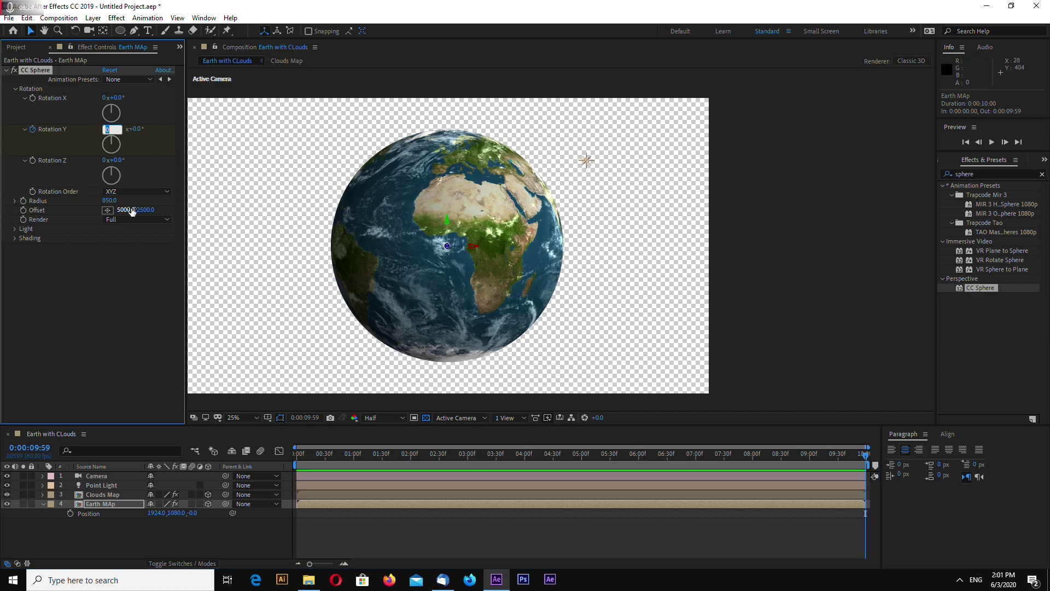
{"action": "key", "text": "Return"}
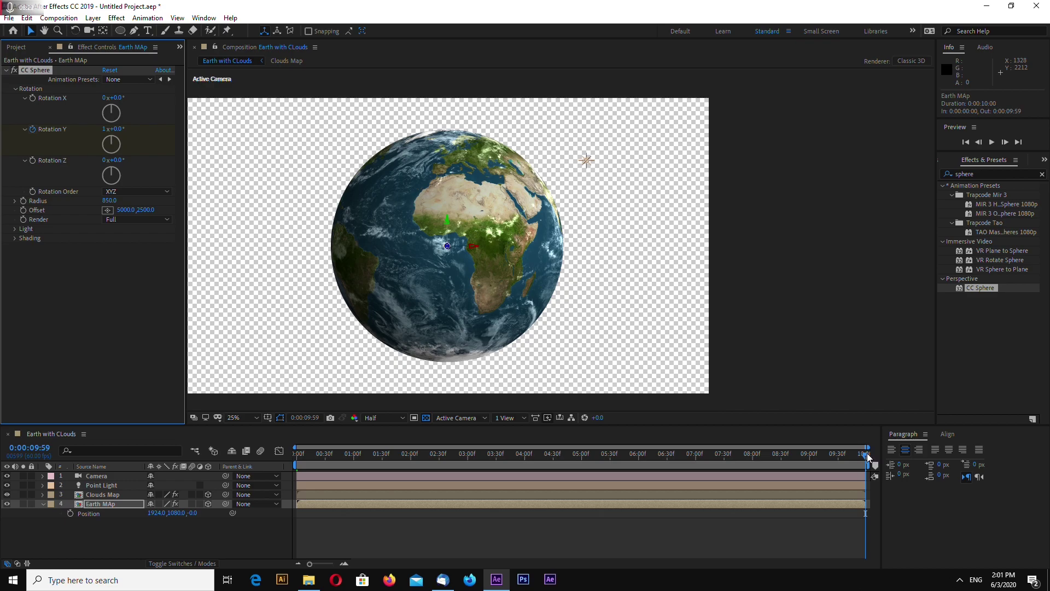
{"action": "left_click_drag", "start_coordinate": [868, 453], "coordinate": [251, 455]}
Step: Keyframe Clouds Map's Rotation Y from 0 to one full turn, then preview the spinning globe
{"action": "left_click", "coordinate": [107, 494]}
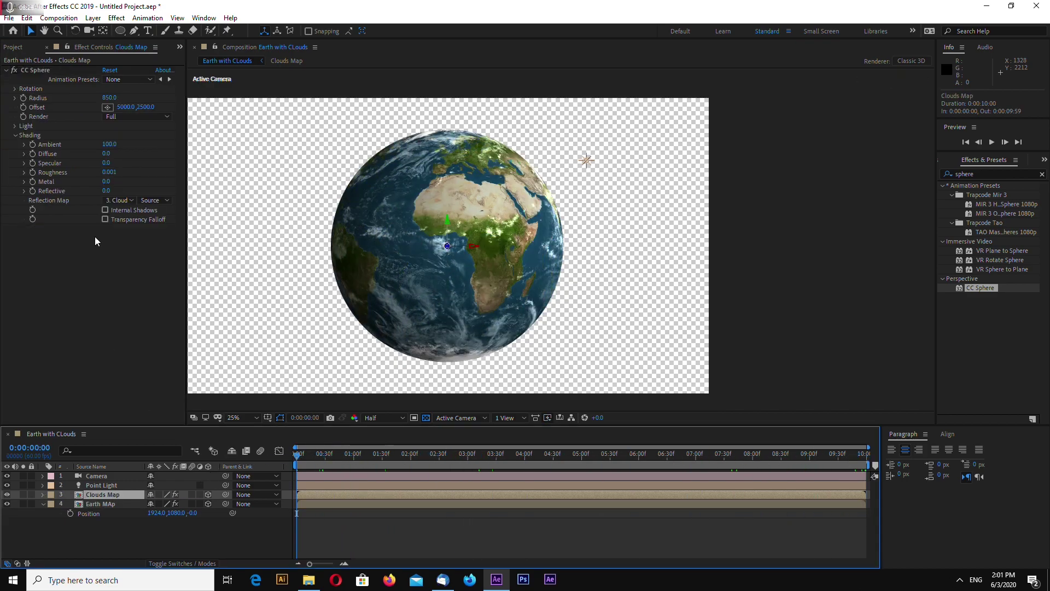
{"action": "left_click", "coordinate": [15, 89]}
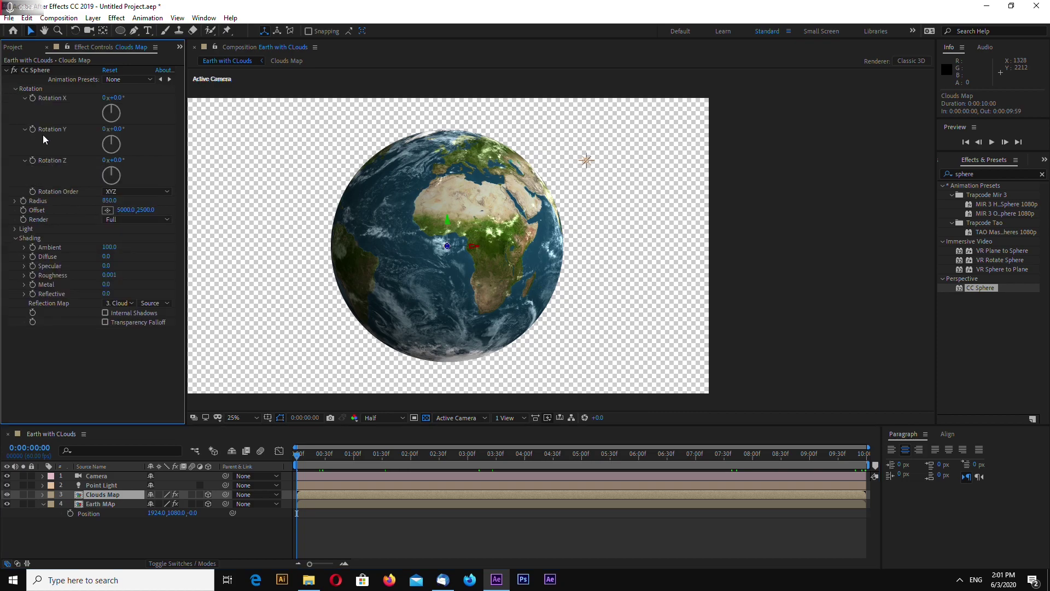
{"action": "left_click", "coordinate": [32, 130]}
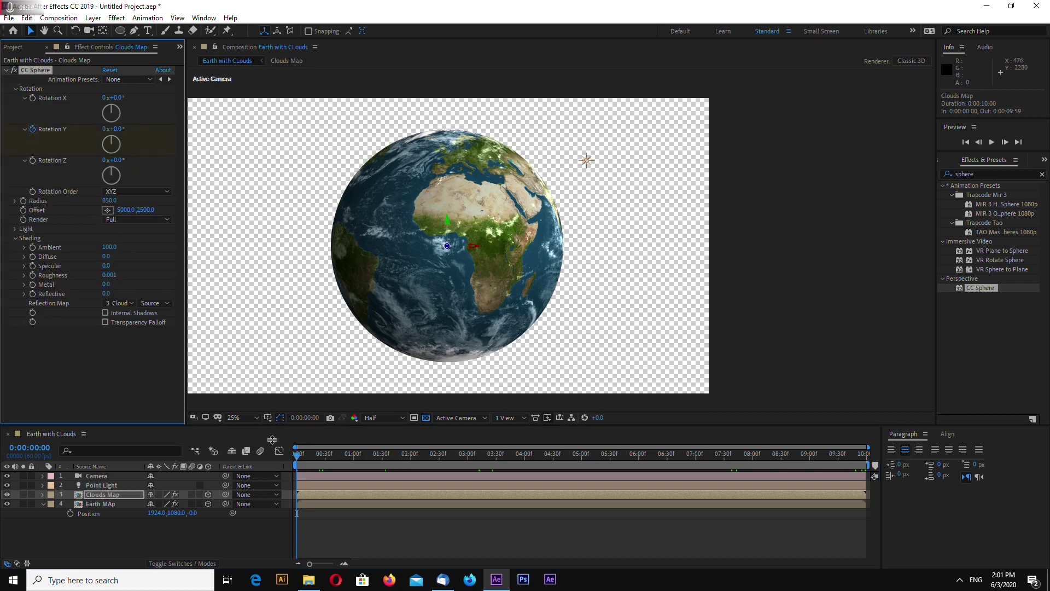
{"action": "key", "text": "End"}
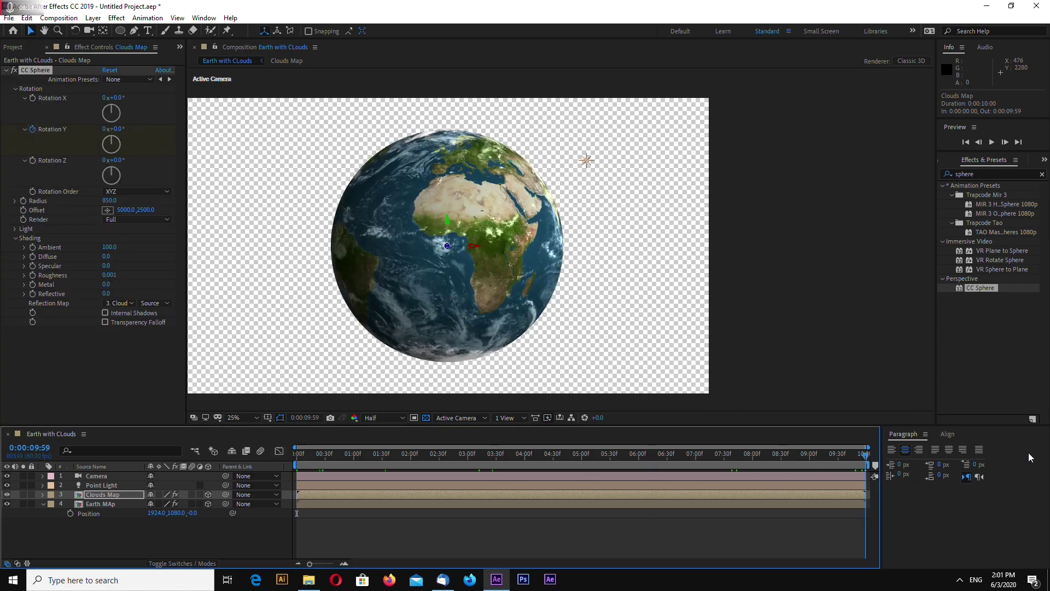
{"action": "left_click", "coordinate": [105, 129]}
{"action": "type", "text": "1"}
{"action": "key", "text": "Return"}
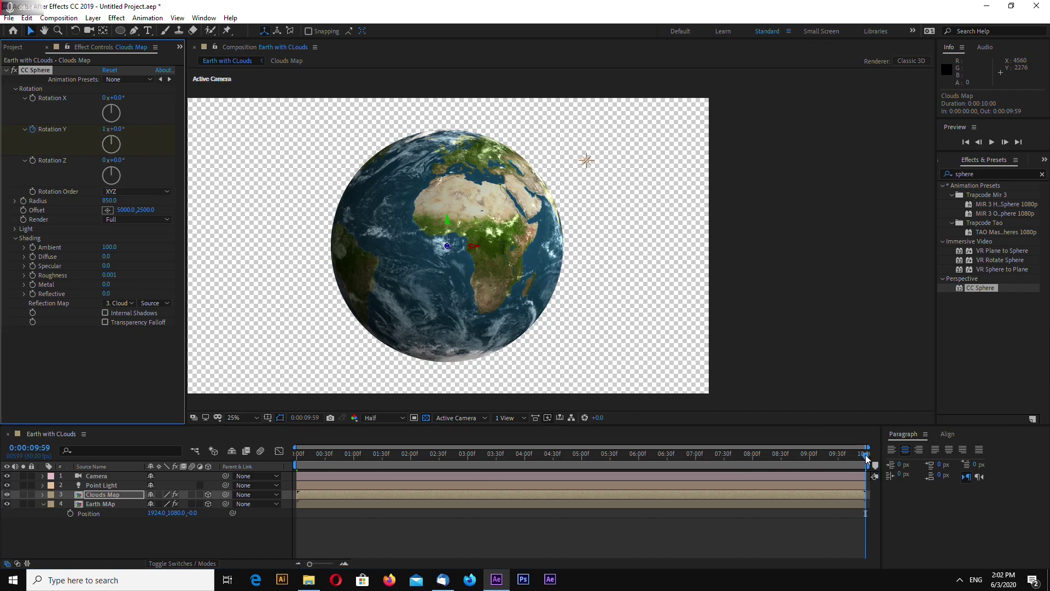
{"action": "left_click_drag", "start_coordinate": [853, 452], "coordinate": [247, 460]}
{"action": "key", "text": "space"}
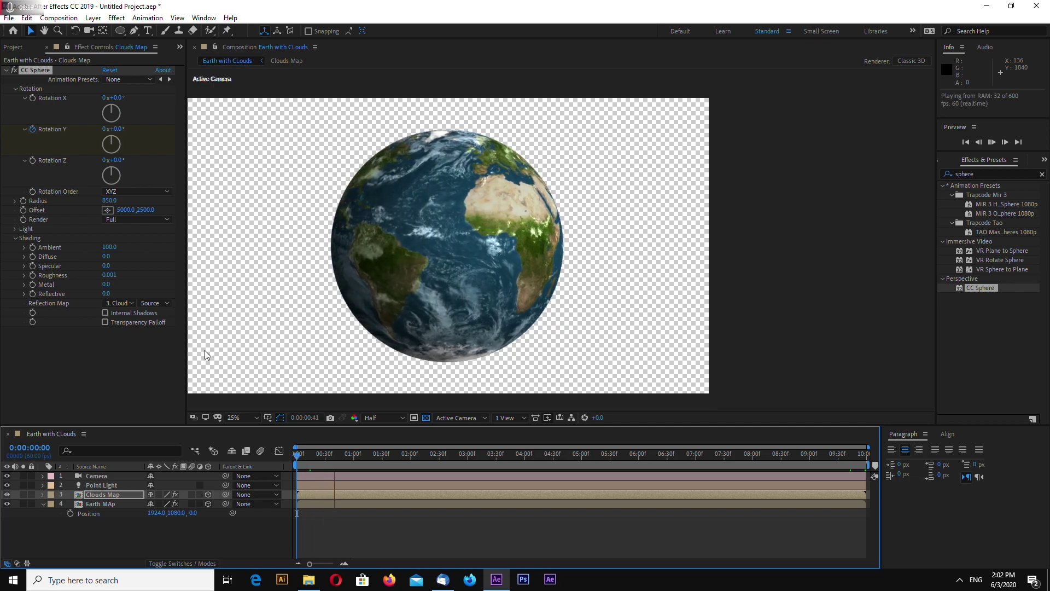
{"action": "left_click_drag", "start_coordinate": [298, 458], "coordinate": [964, 462]}
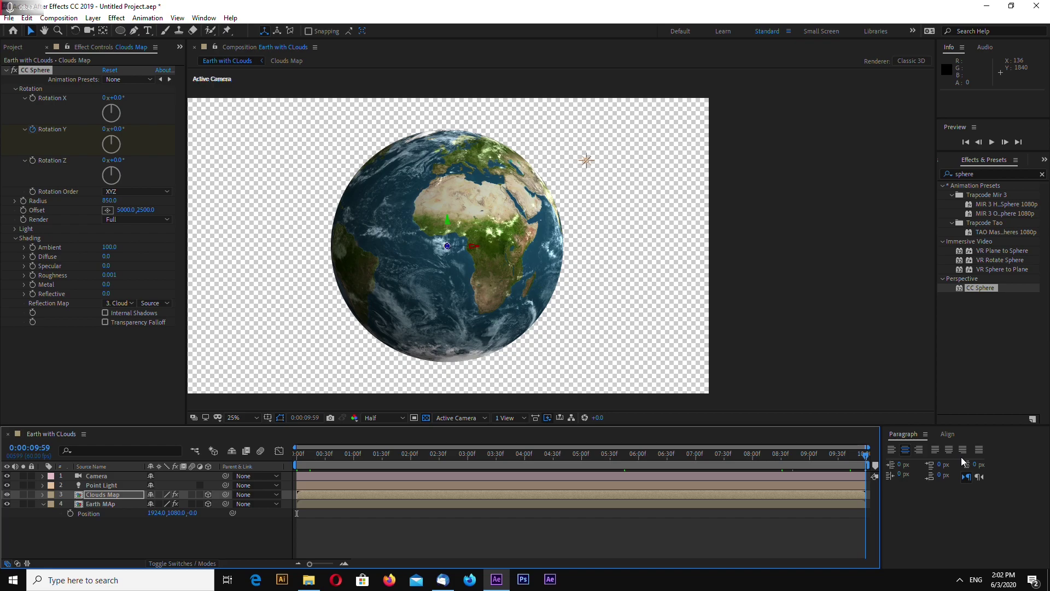
{"action": "left_click", "coordinate": [645, 459]}
{"action": "left_click_drag", "start_coordinate": [524, 464], "coordinate": [255, 451]}
{"action": "left_click_drag", "start_coordinate": [323, 425], "coordinate": [369, 432]}
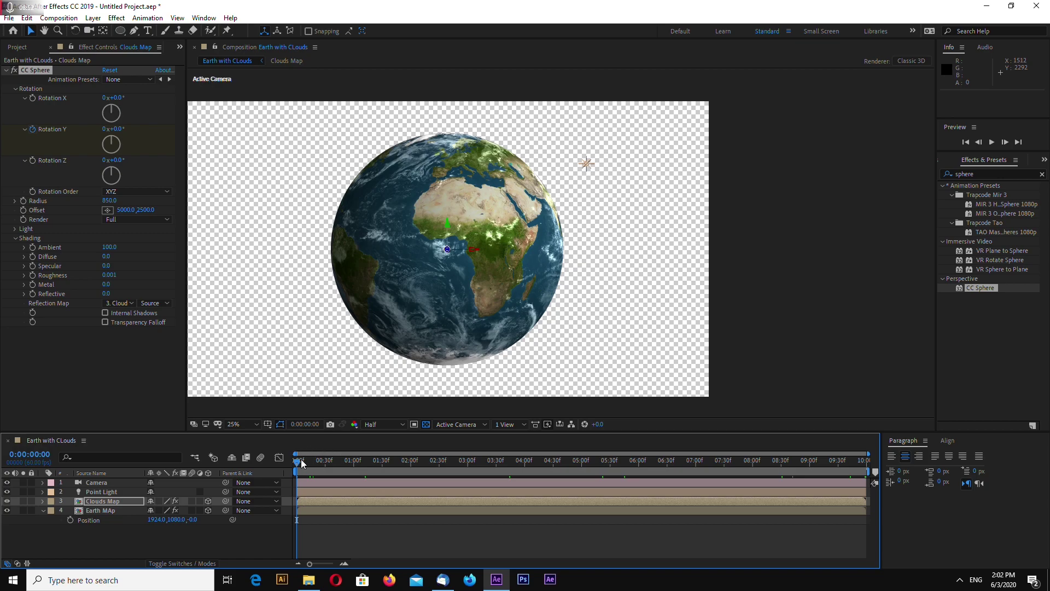
{"action": "left_click_drag", "start_coordinate": [300, 461], "coordinate": [242, 470]}
{"action": "left_click_drag", "start_coordinate": [474, 437], "coordinate": [473, 430]}
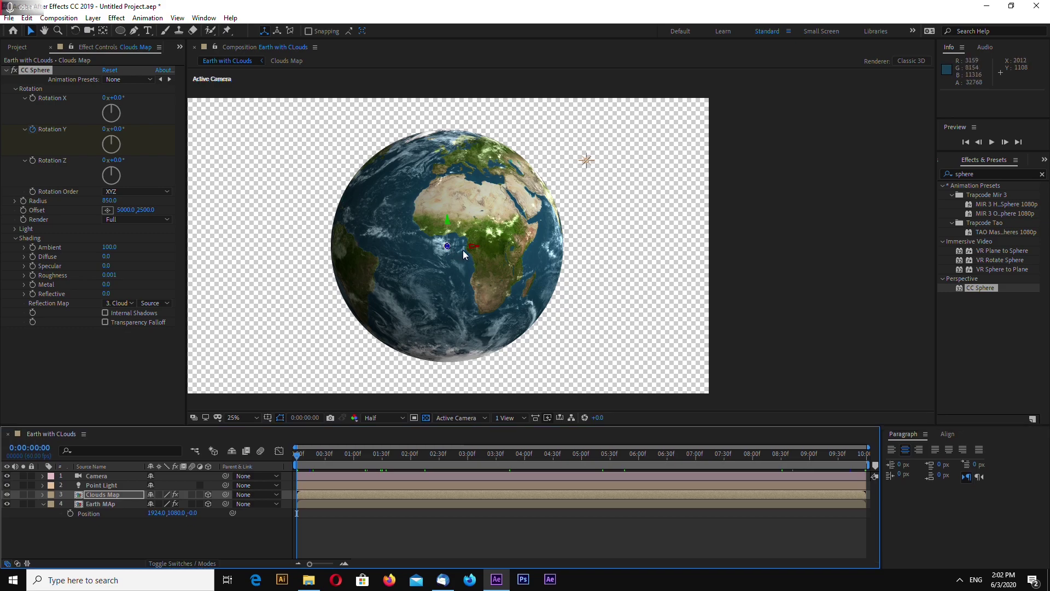